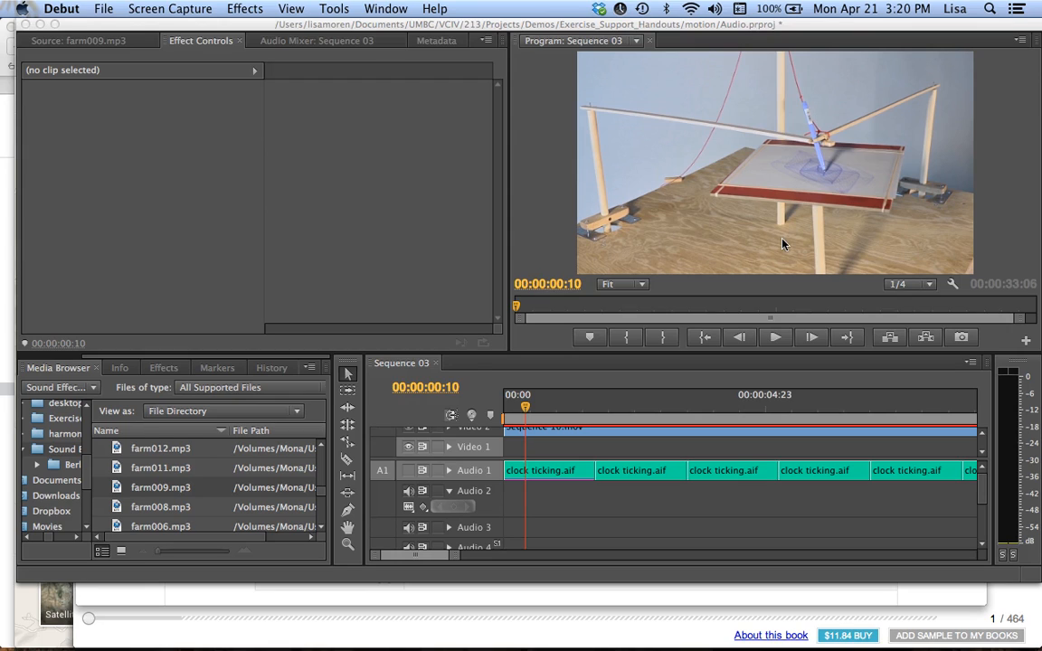
- Collapse the Audio 2 track and place farm009.mp3 at its start, below the clock ticking clips
left_click(452, 494)
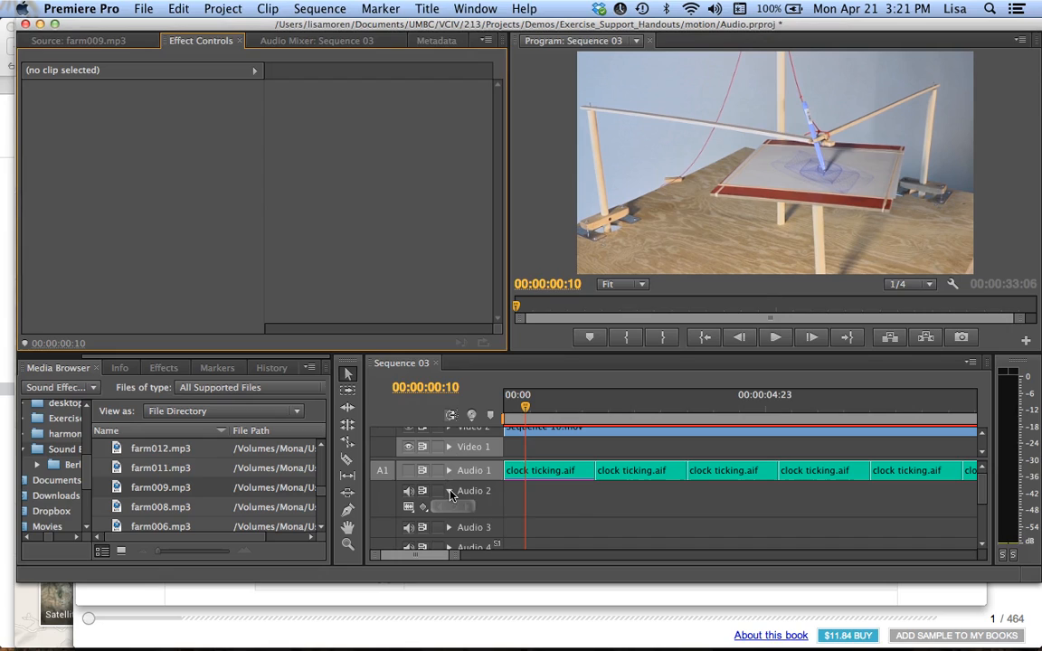
left_click(450, 492)
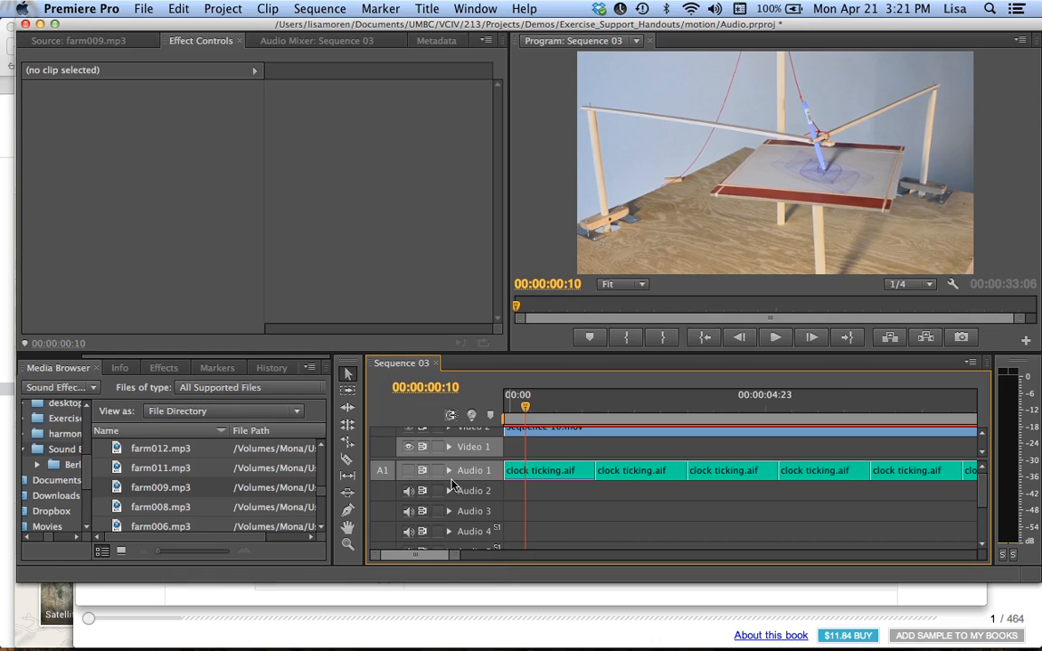
left_click(176, 492)
left_click_drag(176, 492, 516, 499)
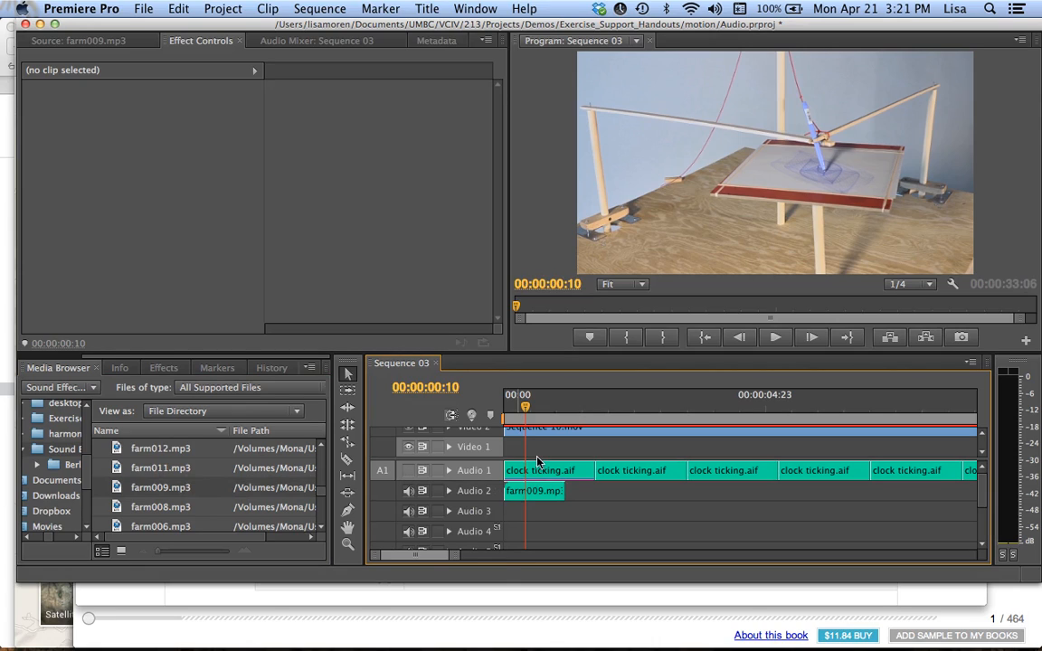
- Play the opening of the sequence to hear farm009.mp3 with the clock ticking, and return the playhead to the start
left_click_drag(526, 408, 494, 412)
key("space")
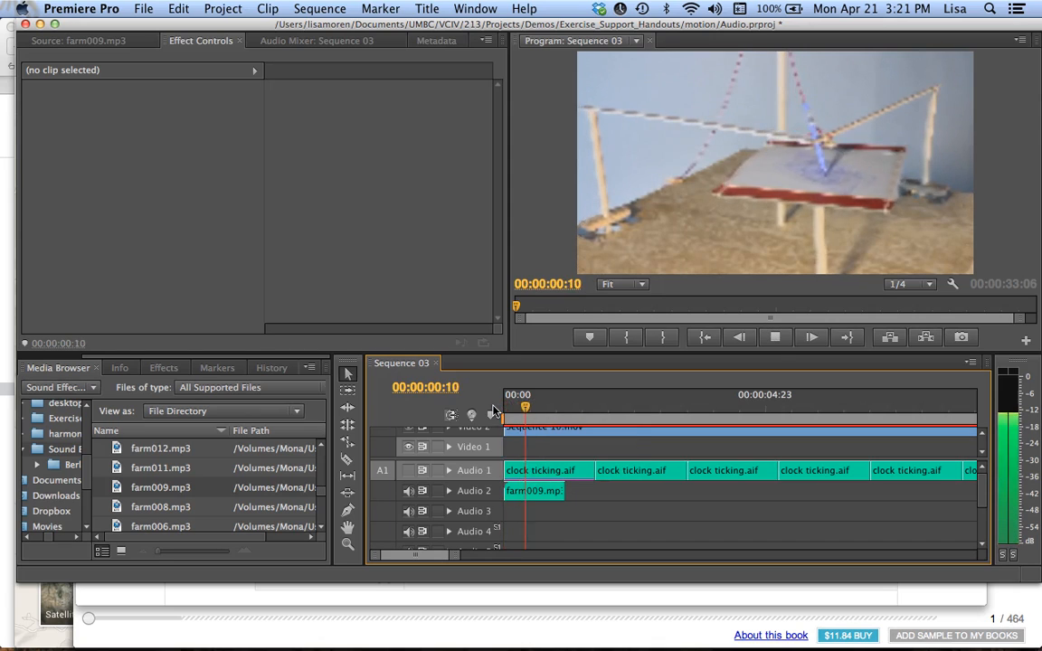
key("space")
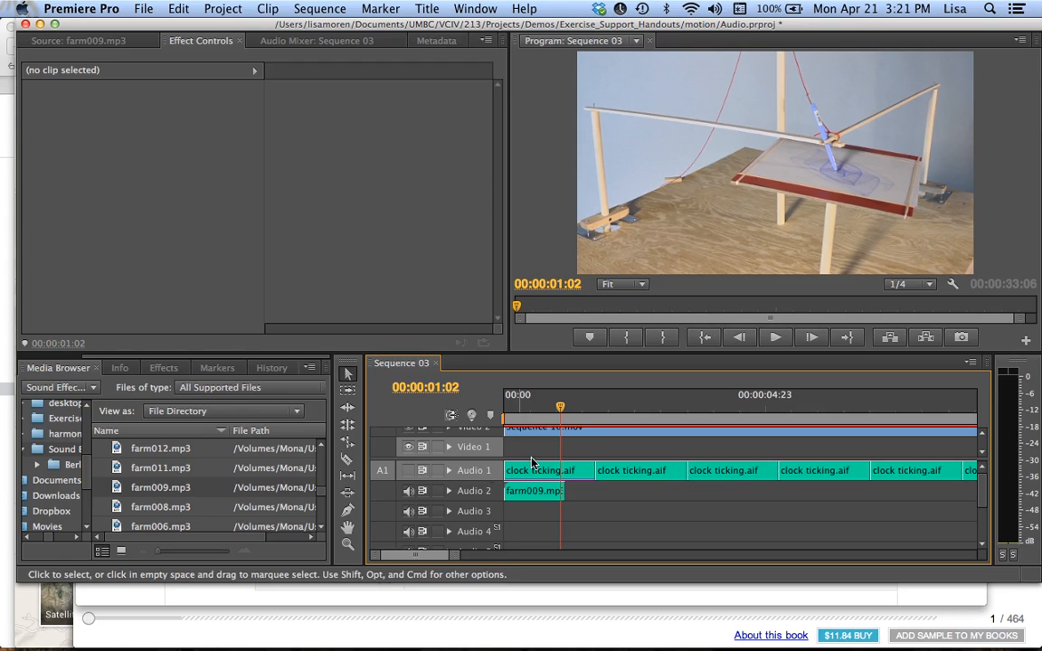
left_click(540, 409)
left_click_drag(540, 409, 497, 413)
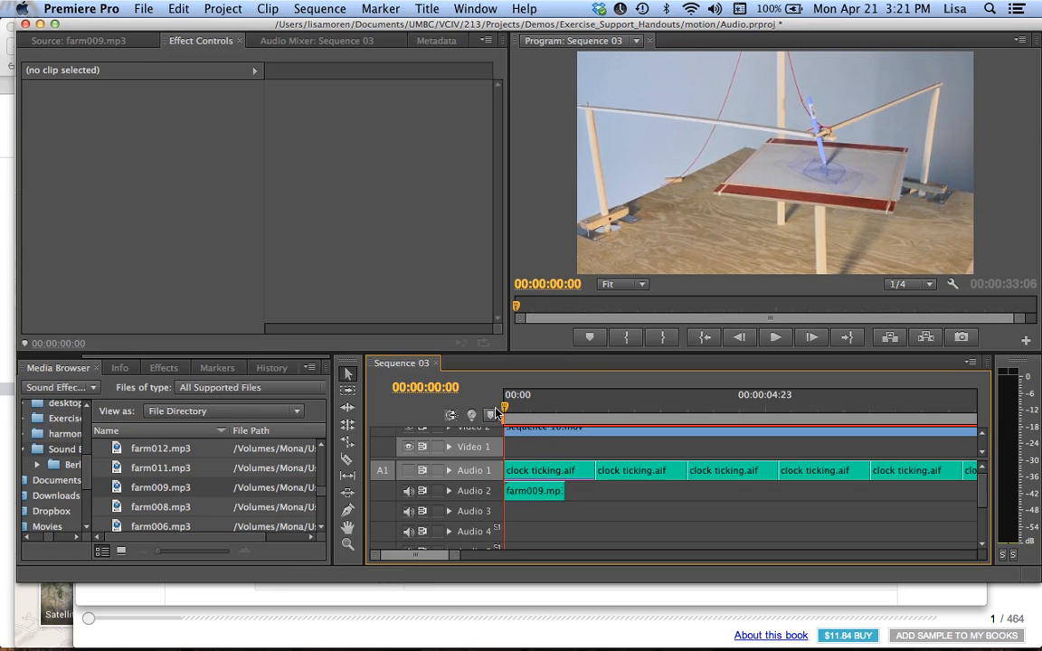
- Open the effect settings of the farm009.mp3 clip on Audio 2 and apply the PitchShifter audio effect to it
double_click(532, 492)
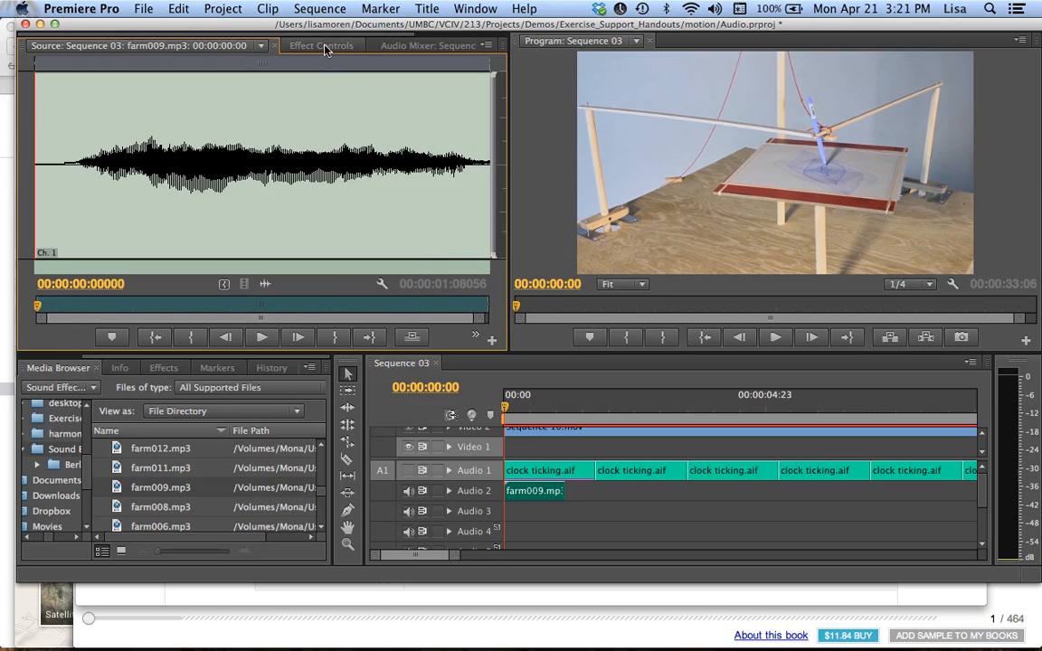
left_click(323, 46)
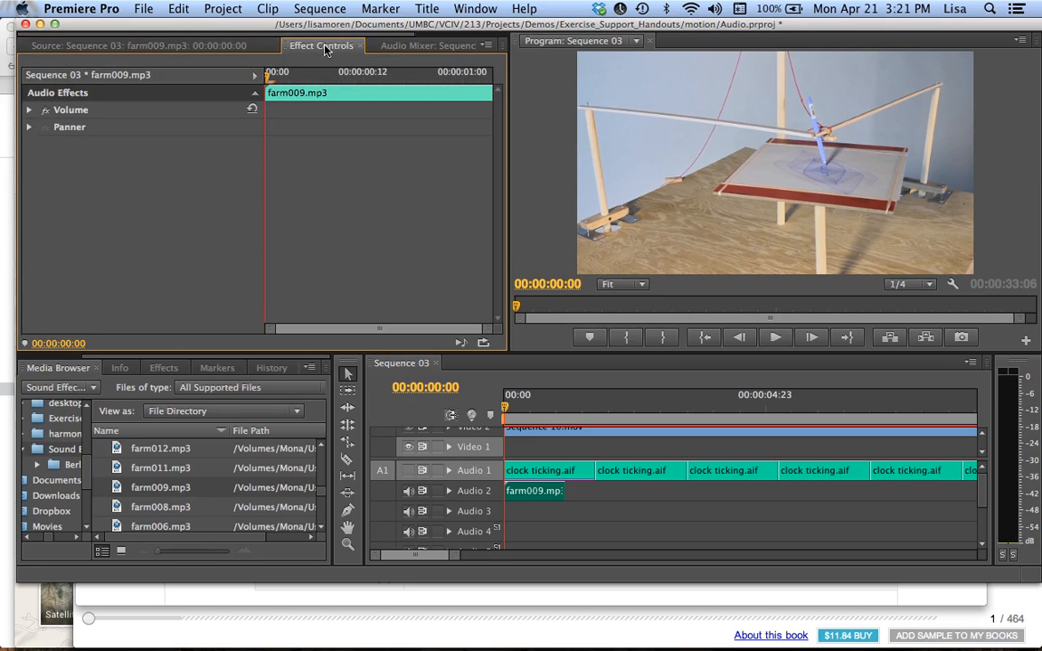
left_click(168, 369)
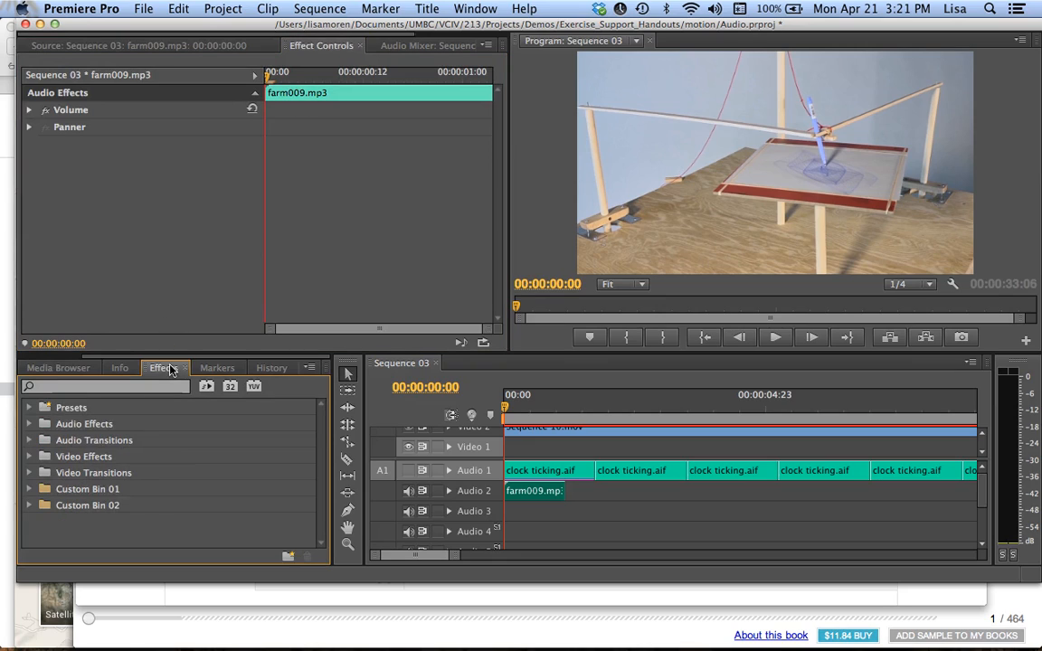
left_click(29, 423)
scroll(128, 477, "down", 9)
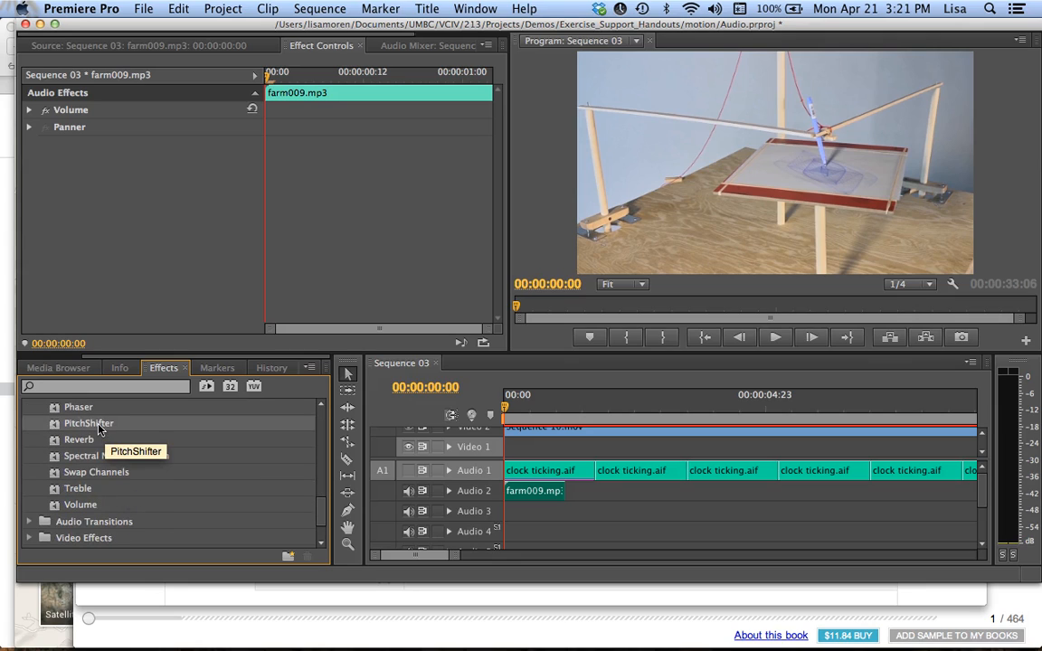
left_click_drag(100, 430, 486, 493)
- Browse the list of available audio effects
scroll(274, 467, "up", 3)
scroll(274, 467, "up", 8)
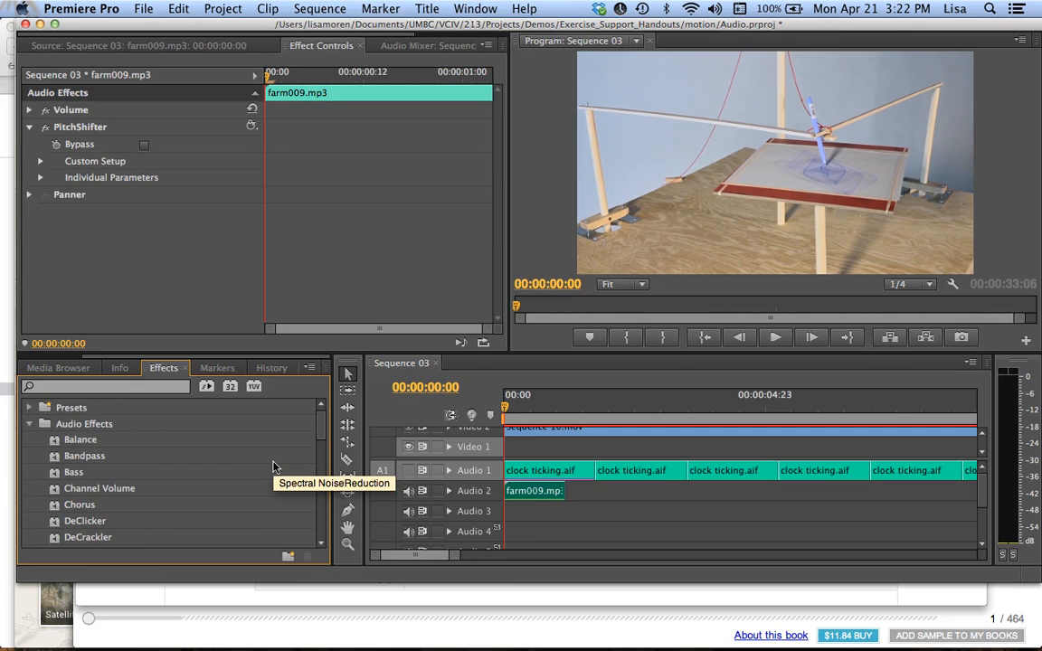
scroll(274, 467, "down", 5)
scroll(274, 467, "up", 6)
scroll(274, 467, "down", 8)
scroll(274, 467, "up", 6)
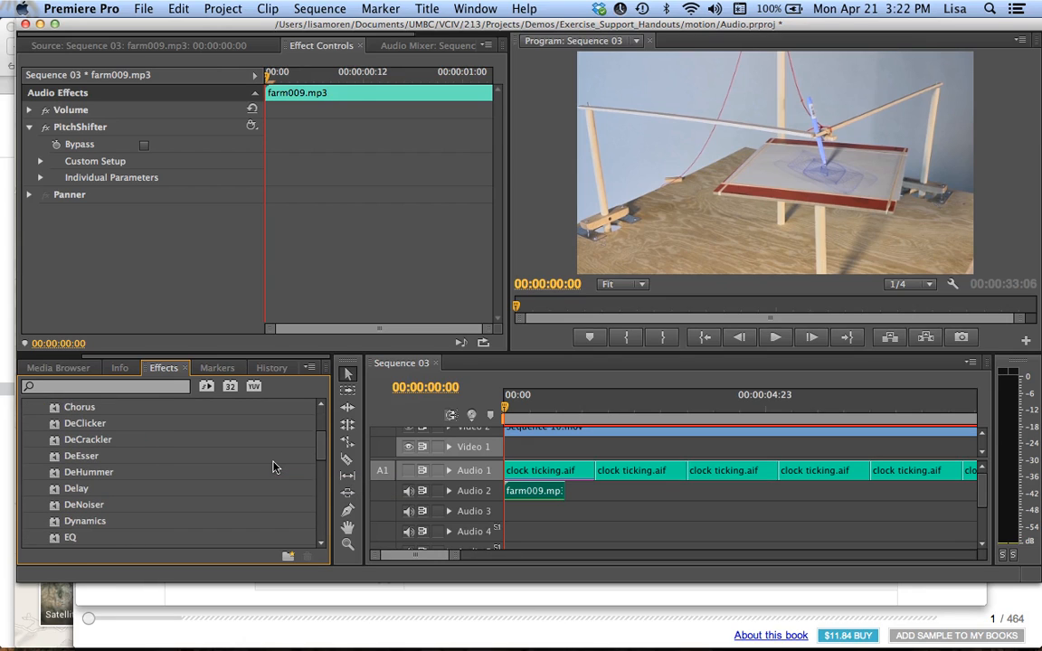
- Expand the Audio 2 track and enlarge the timeline area and the track's height to show the farm009.mp3 waveform
left_click(449, 491)
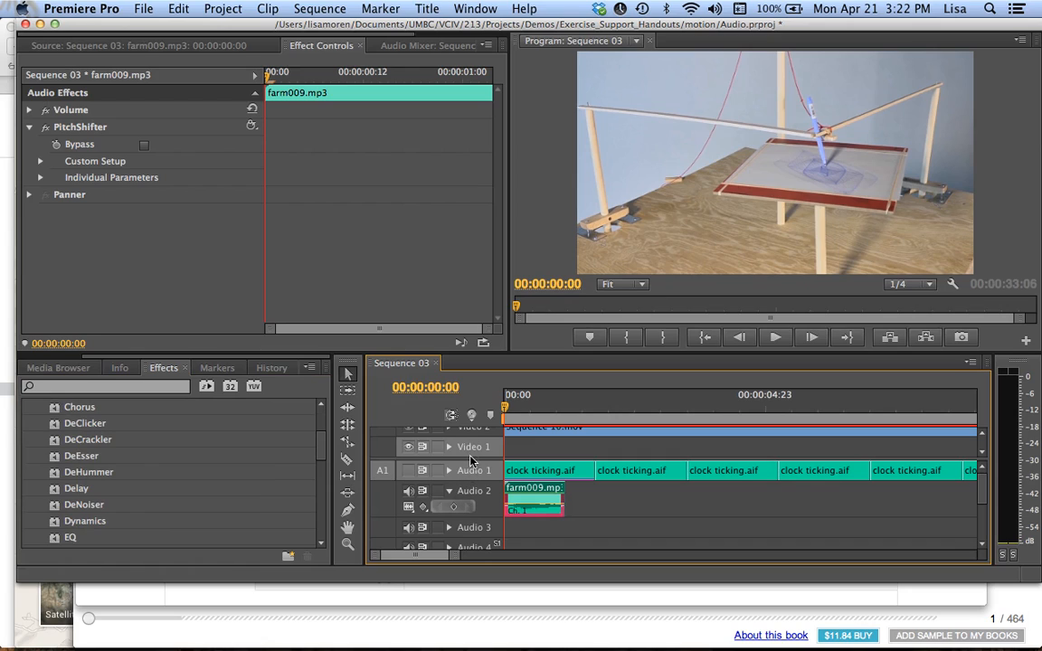
left_click_drag(472, 458, 472, 453)
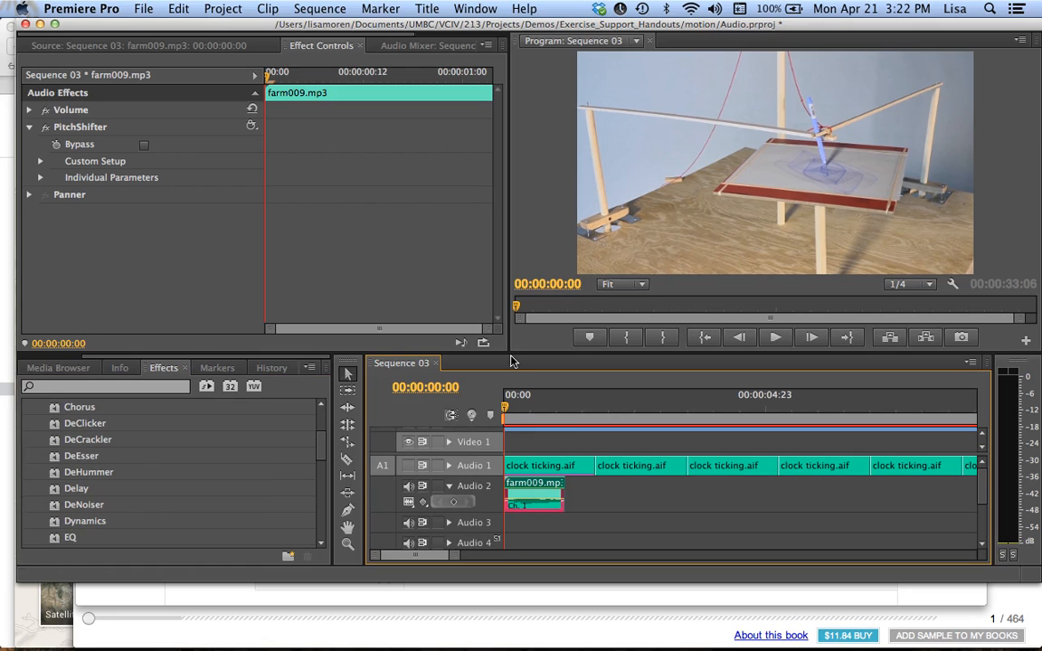
left_click_drag(510, 356, 510, 332)
left_click_drag(481, 496, 480, 534)
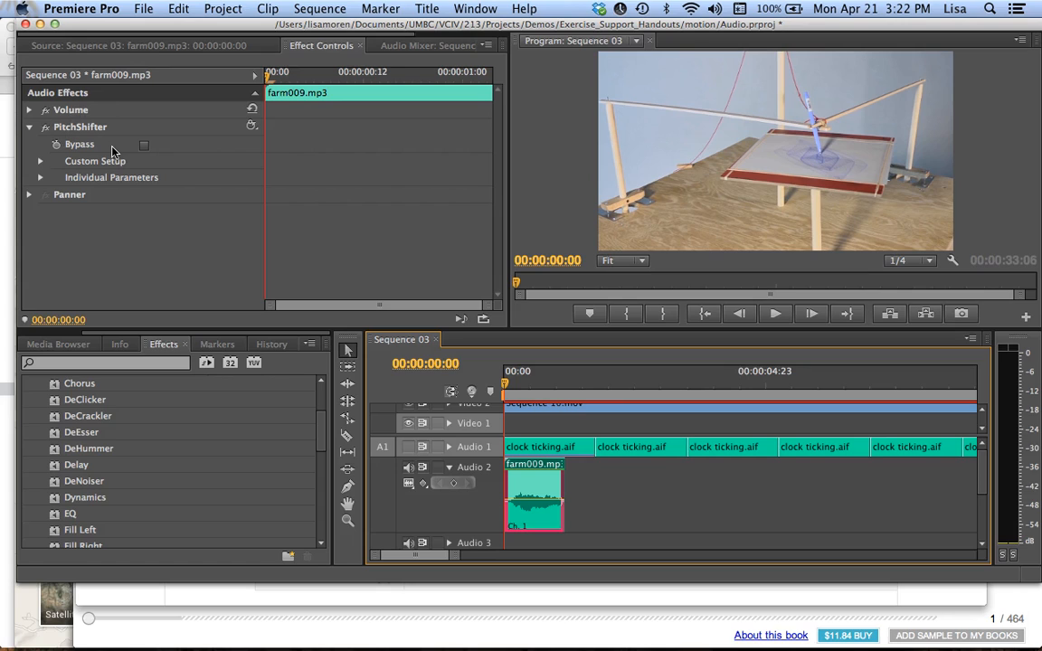
- Set the PitchShifter pitch to -8 semitones in its custom setup and play the clip from its start
left_click_drag(281, 76, 231, 83)
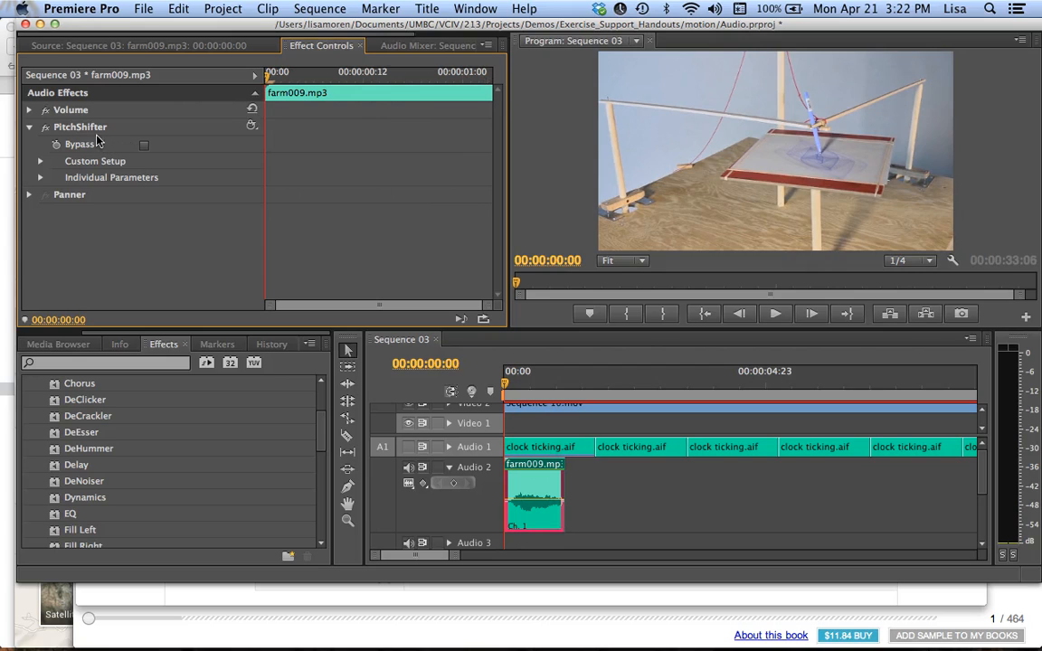
left_click(40, 161)
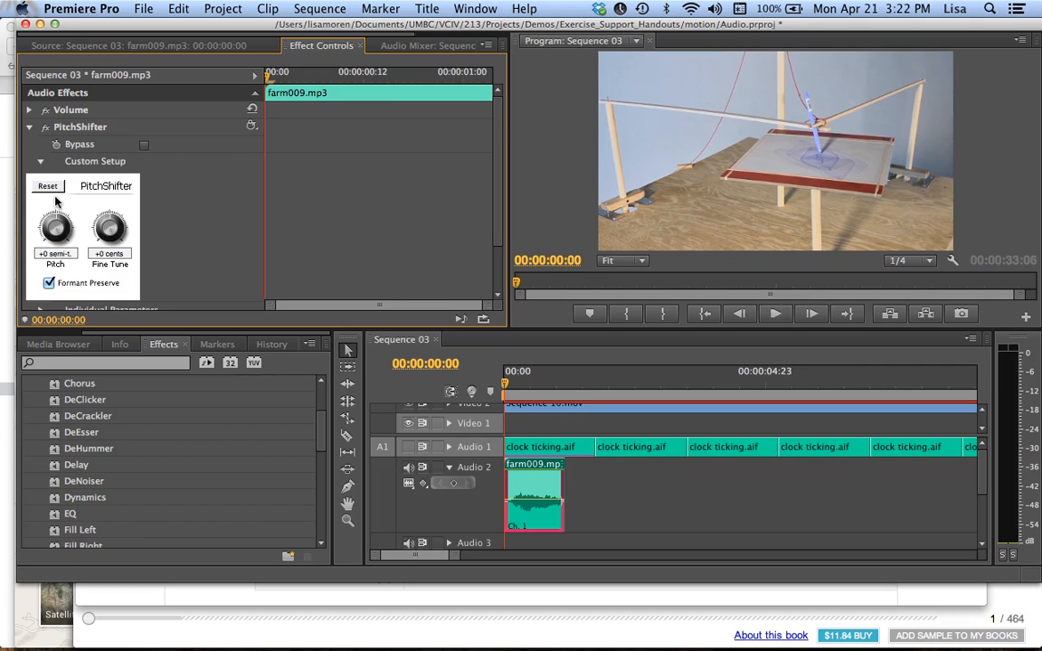
left_click_drag(51, 201, 29, 249)
key("space")
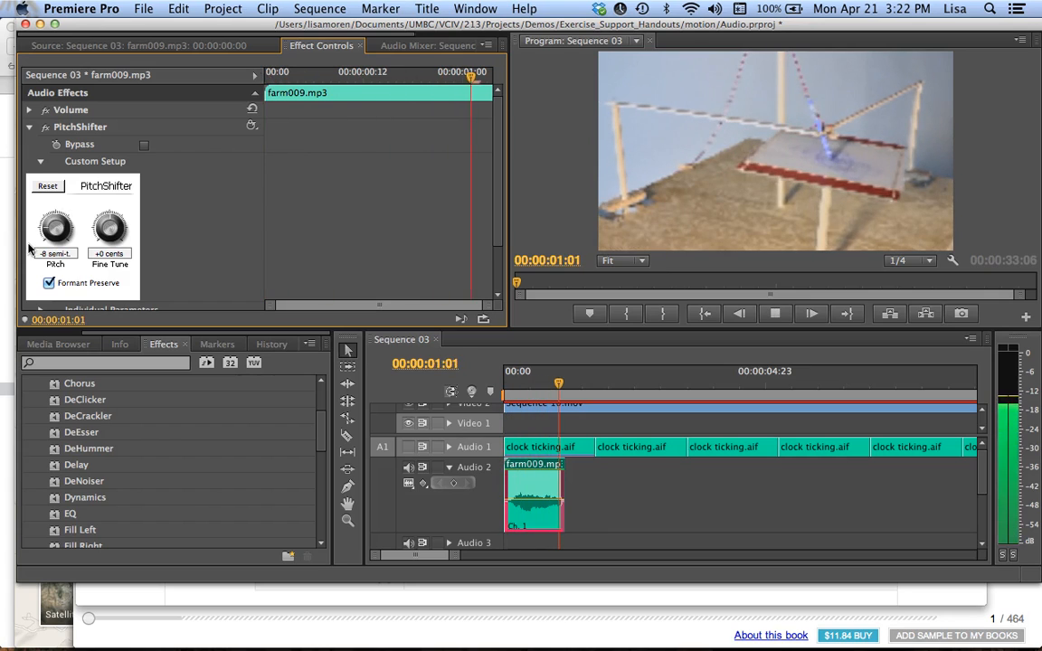
- Play the clip from its start with the PitchShifter pitch set to +7 semitones, and reset the pitch to +0
left_click_drag(37, 215, 147, 224)
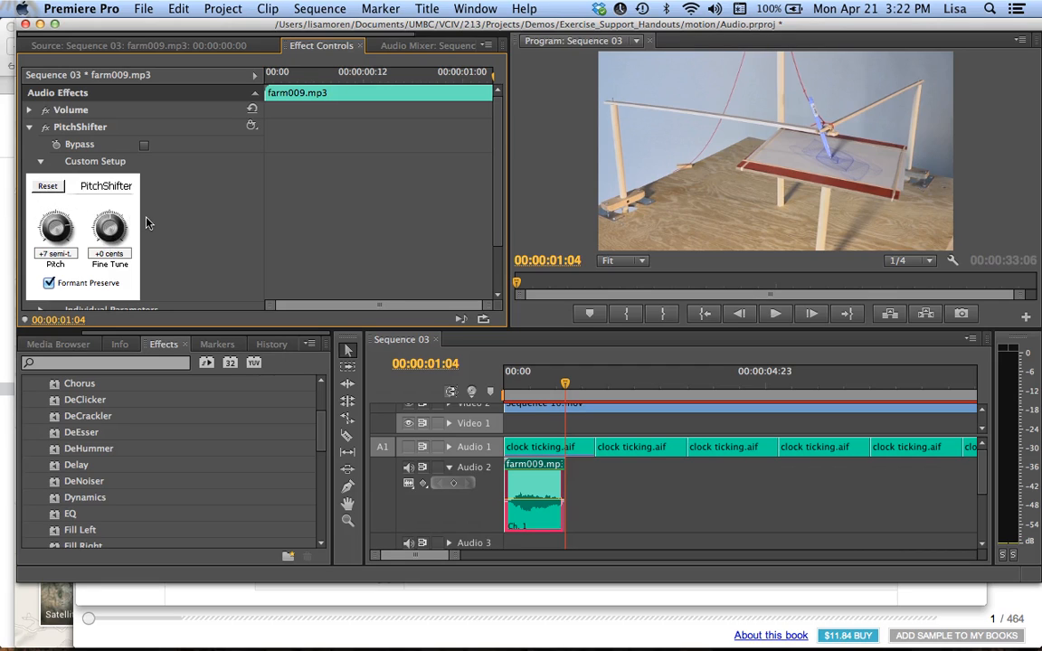
left_click_drag(273, 76, 237, 75)
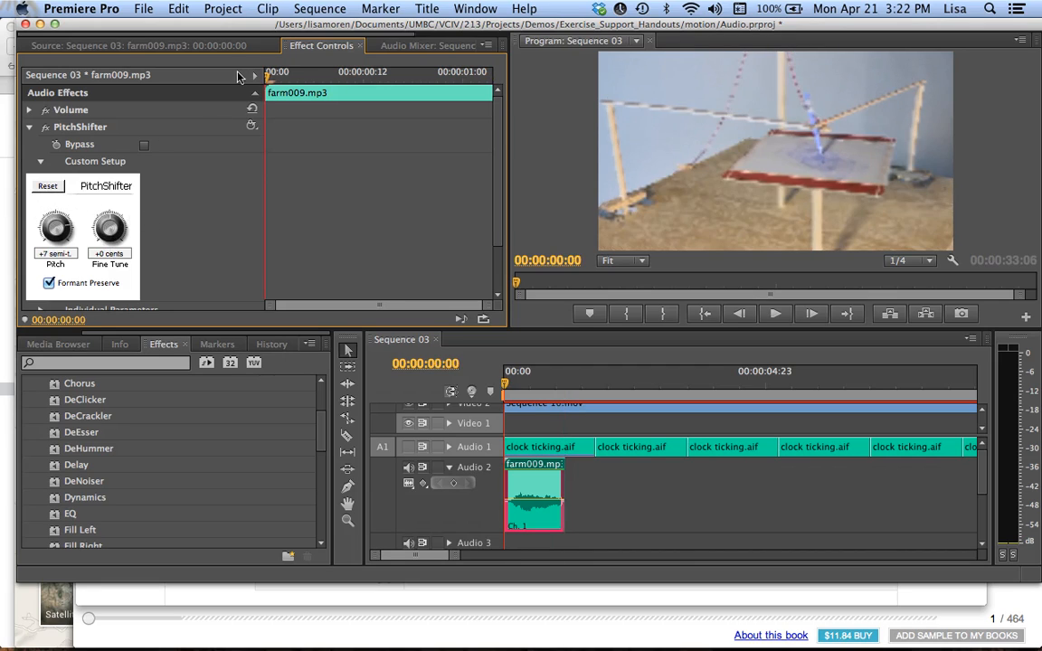
key("space")
key("space")
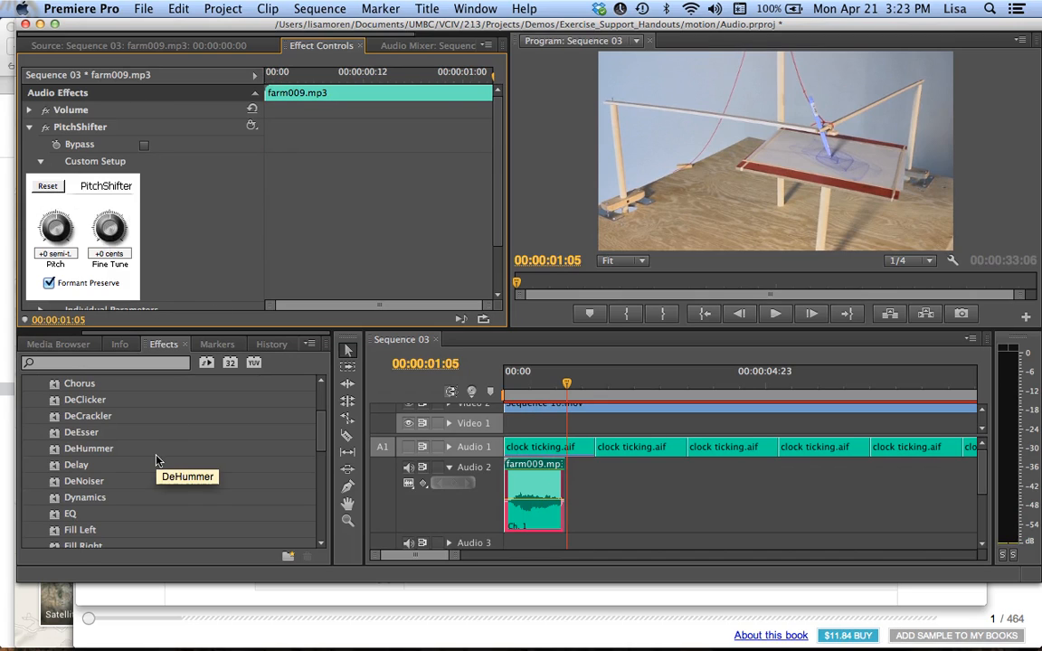
- Collapse the PitchShifter settings and the Audio 2 track
scroll(156, 462, "down", 3)
scroll(156, 461, "down", 2)
scroll(156, 462, "up", 6)
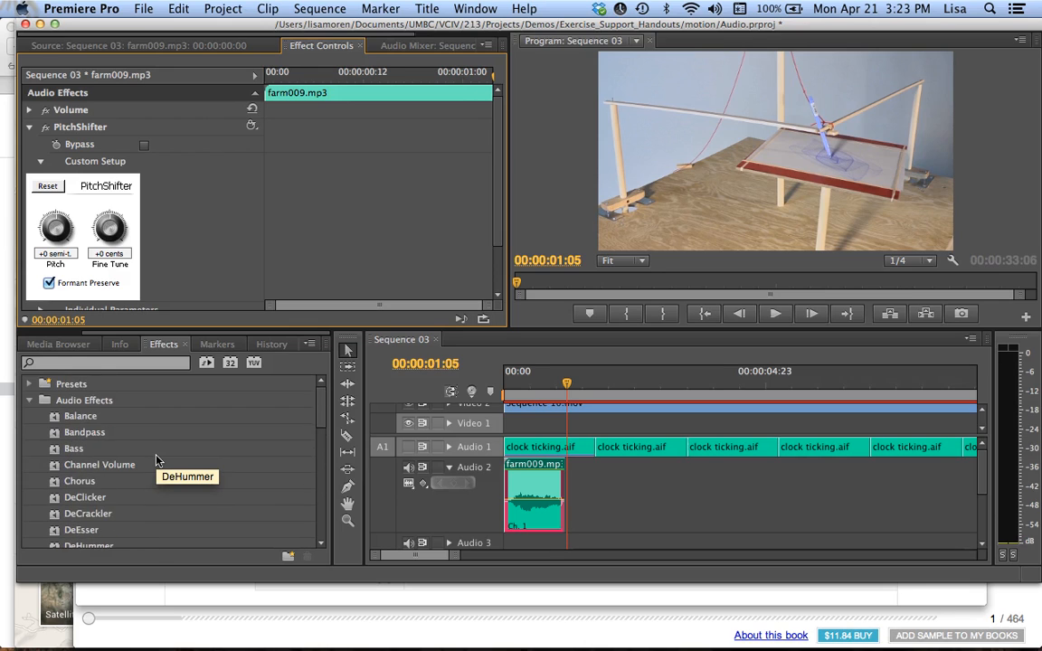
scroll(156, 461, "down", 1)
scroll(155, 462, "down", 1)
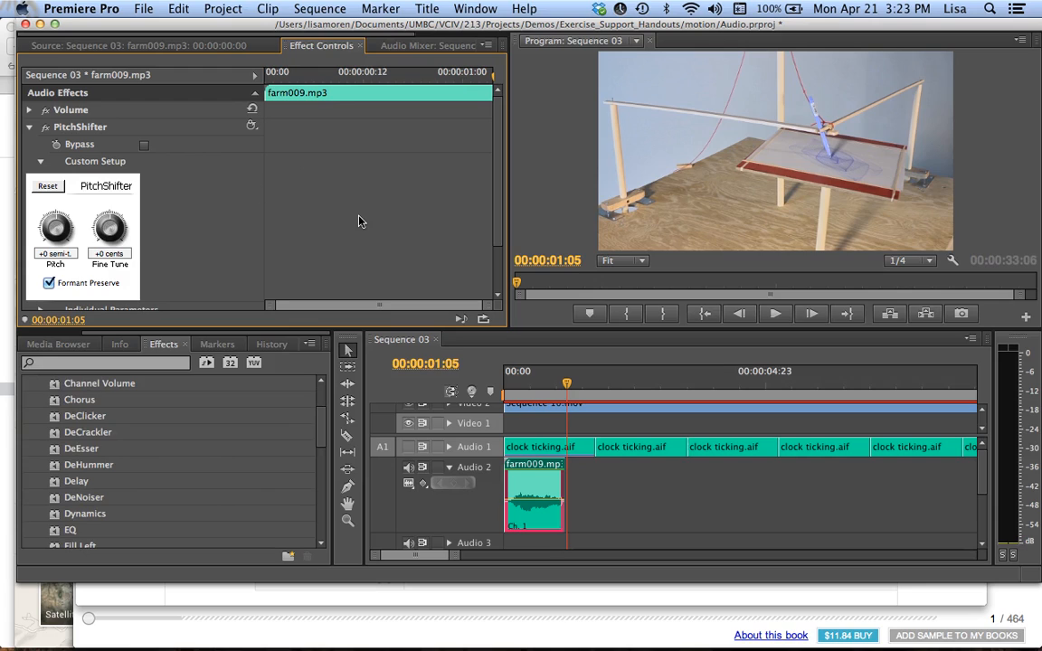
left_click(29, 127)
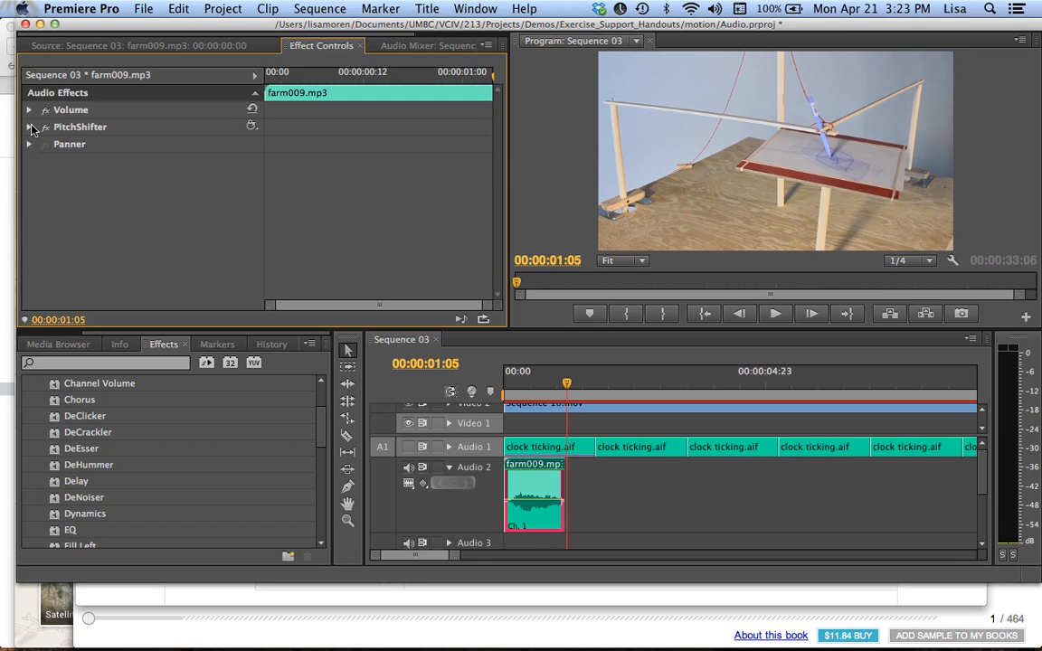
left_click(452, 470)
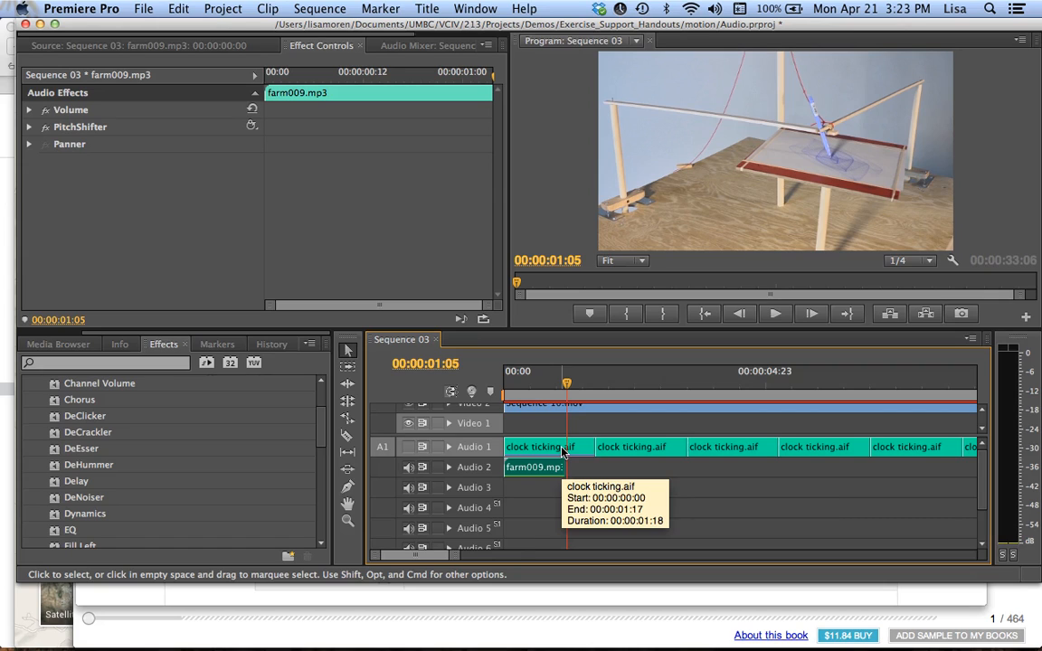
- Switch to the Audio workspace and hide the effects and sends section of the Audio Mixer to expose the volume faders
left_click(476, 8)
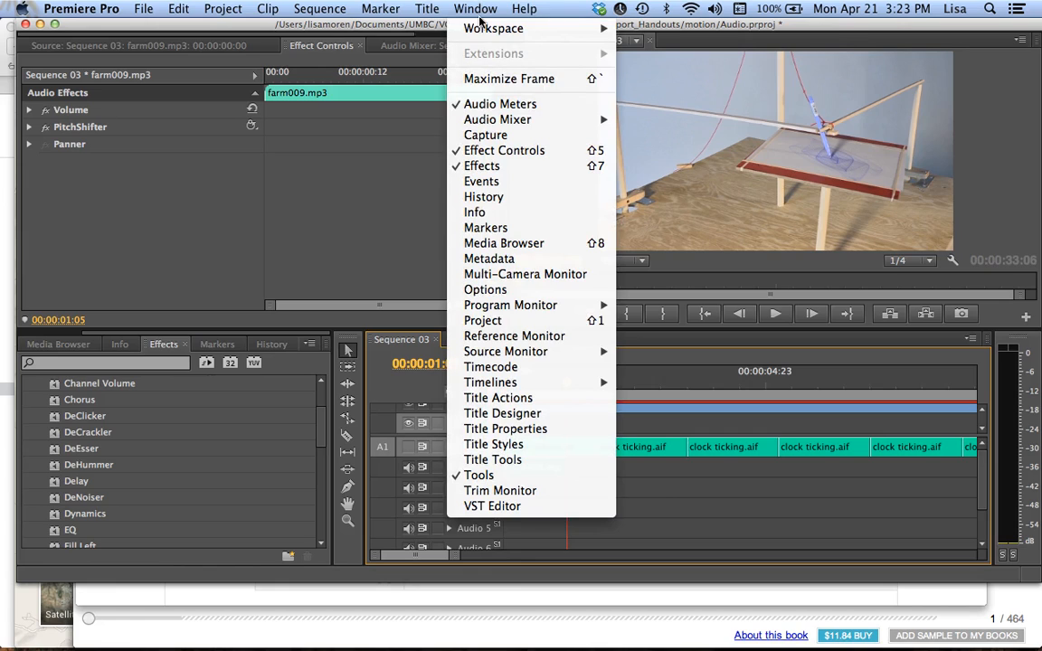
mouse_move(483, 30)
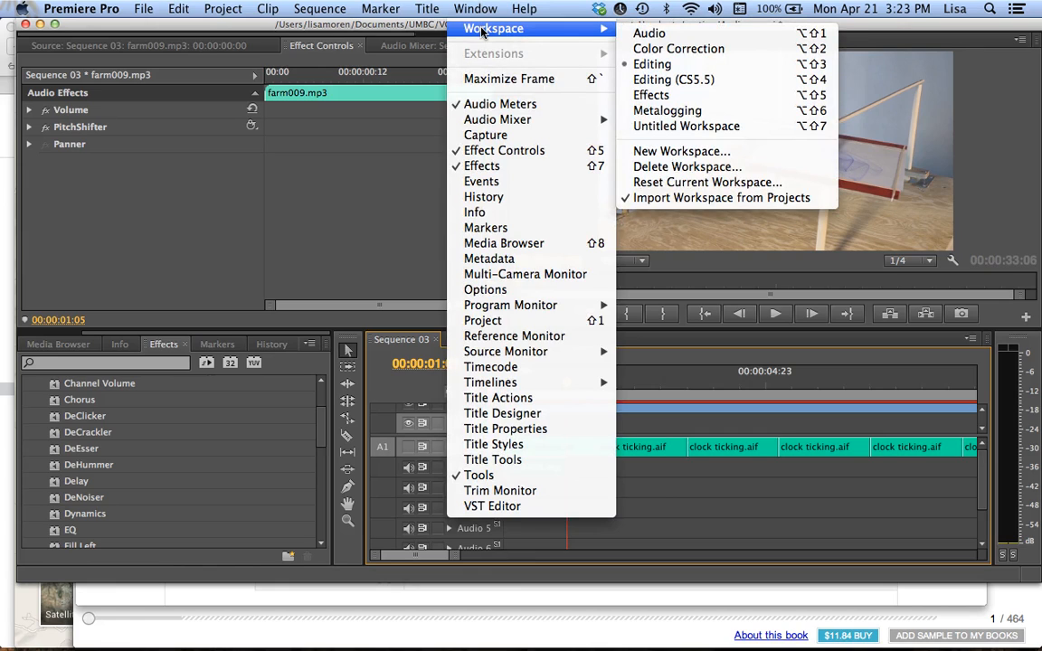
left_click(647, 35)
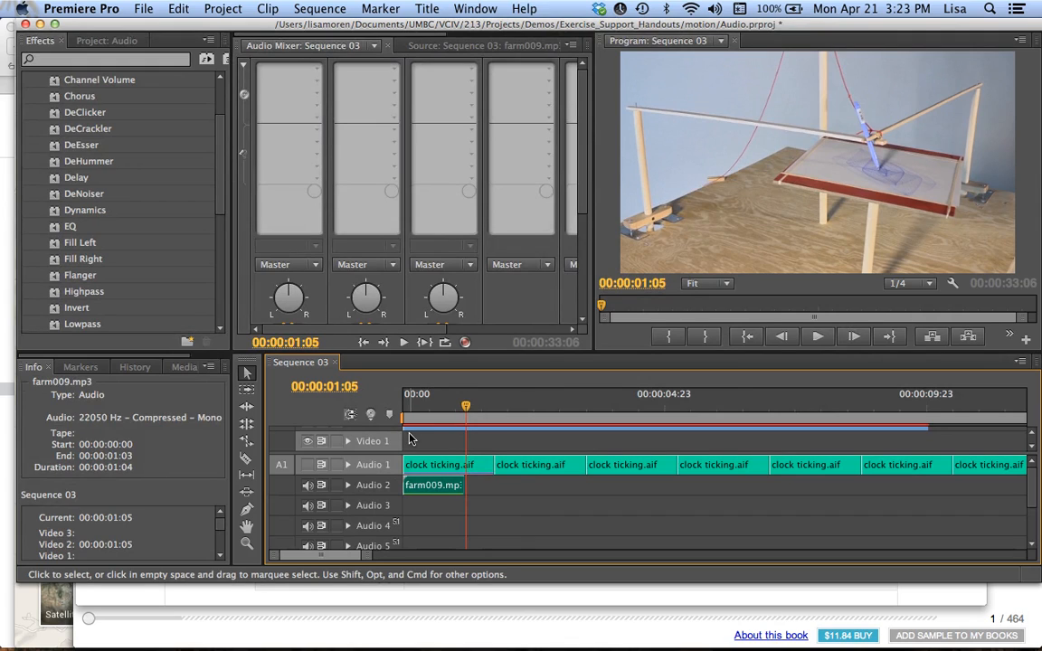
left_click(242, 68)
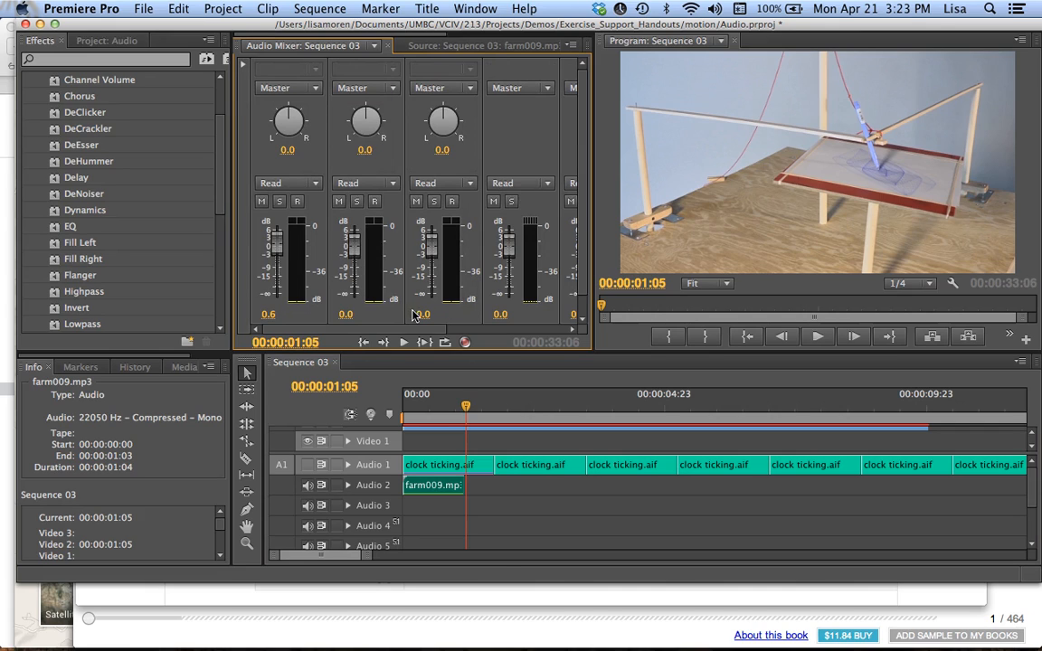
- Delete the farm009.mp3 clip from Audio 2 and return the playhead to the start of the sequence
left_click(435, 491)
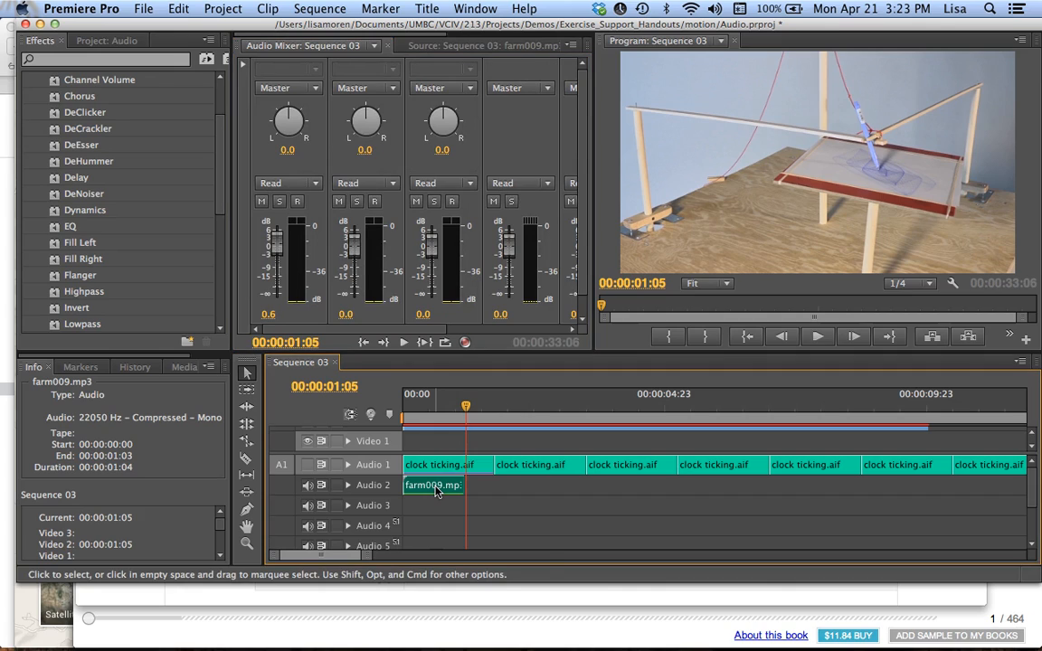
key("Delete")
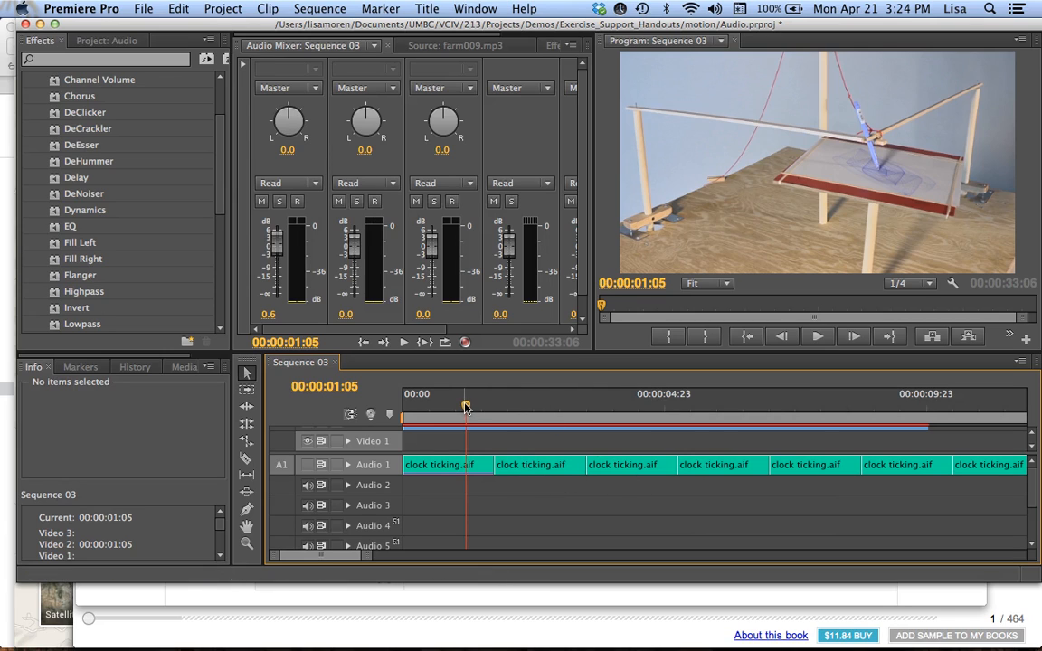
left_click_drag(465, 406, 382, 403)
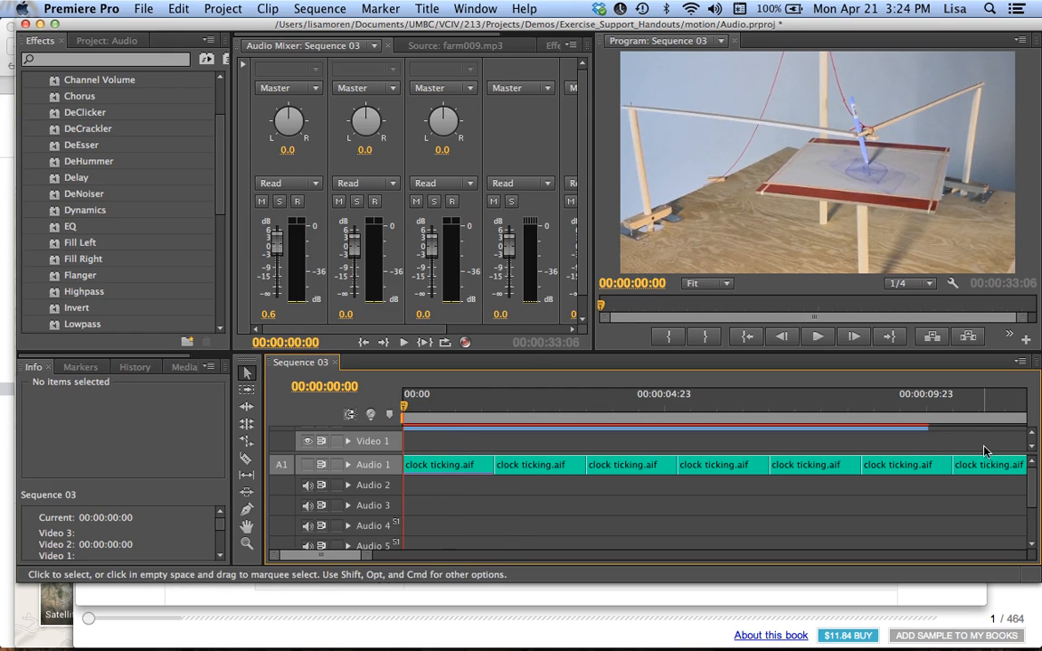
- Display the audio meters beside the timeline
left_click(476, 9)
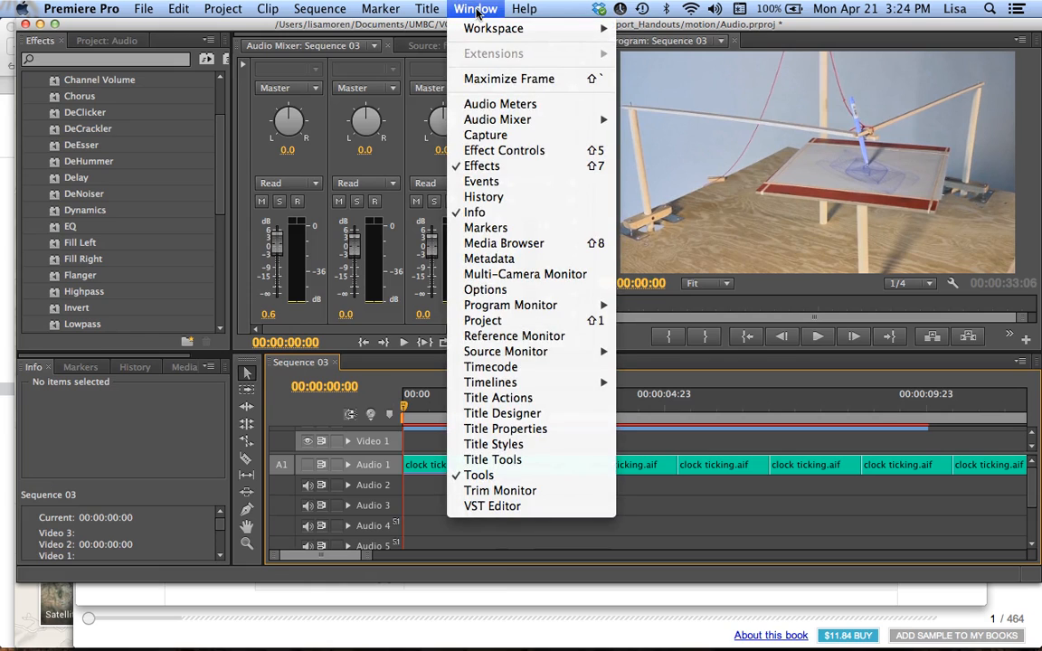
left_click(496, 104)
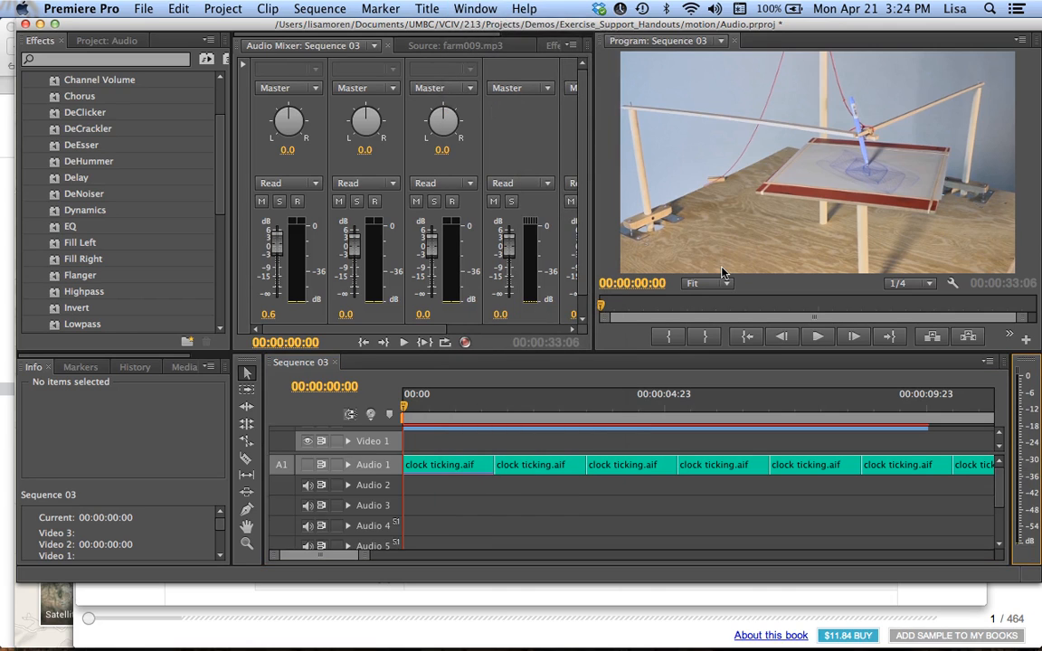
left_click(474, 7)
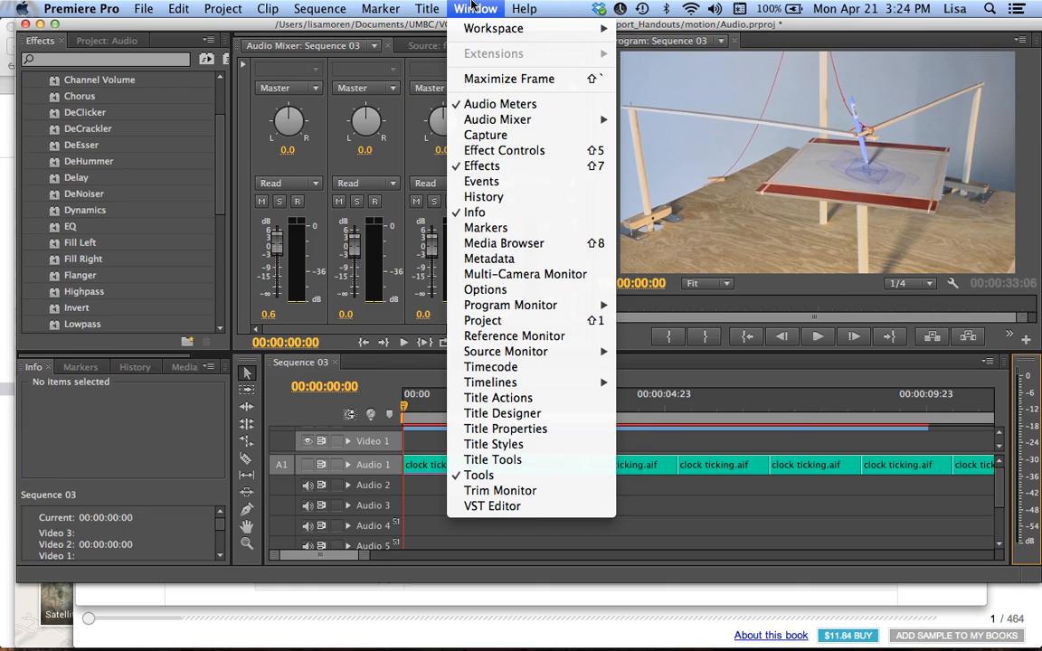
- Turn the Audio 1 track's output back on, play the sequence from the start, and return the playhead to the beginning
left_click(473, 7)
key("space")
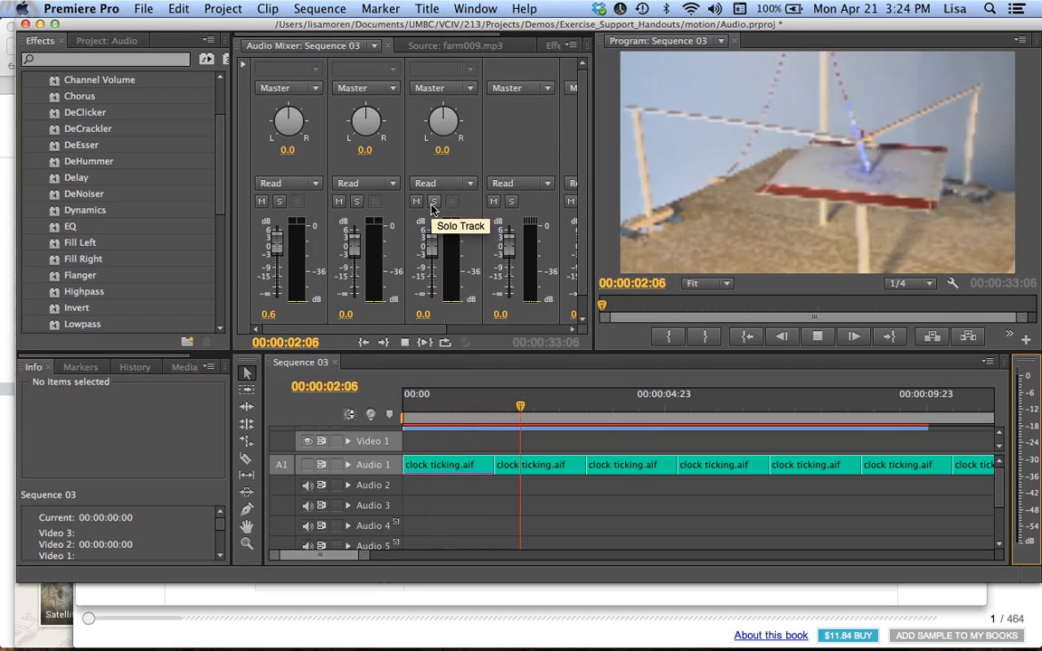
key("space")
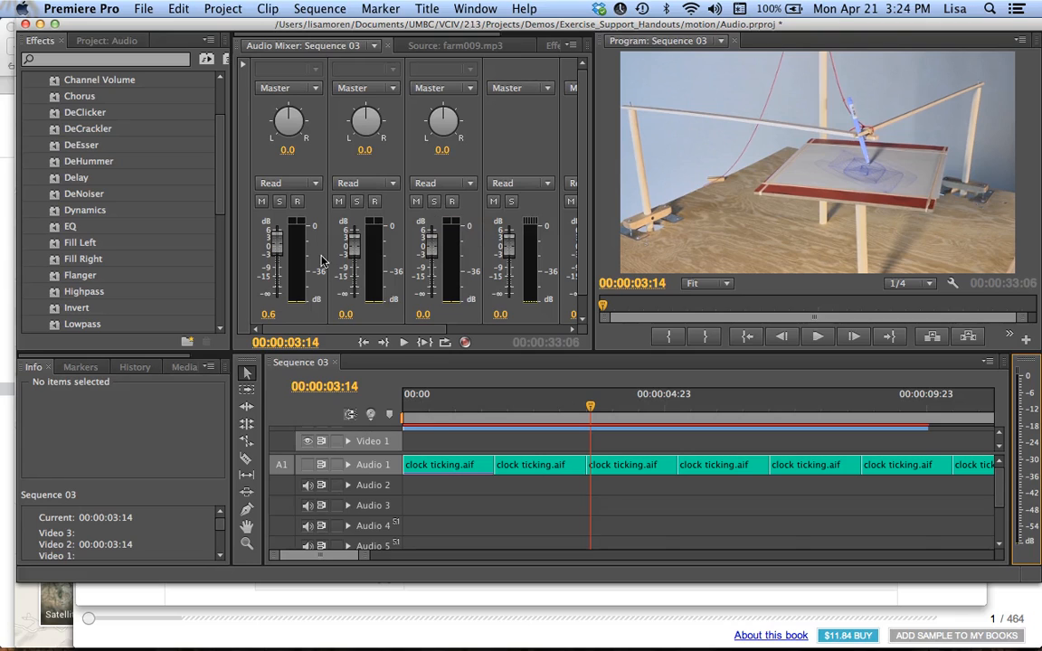
left_click(308, 464)
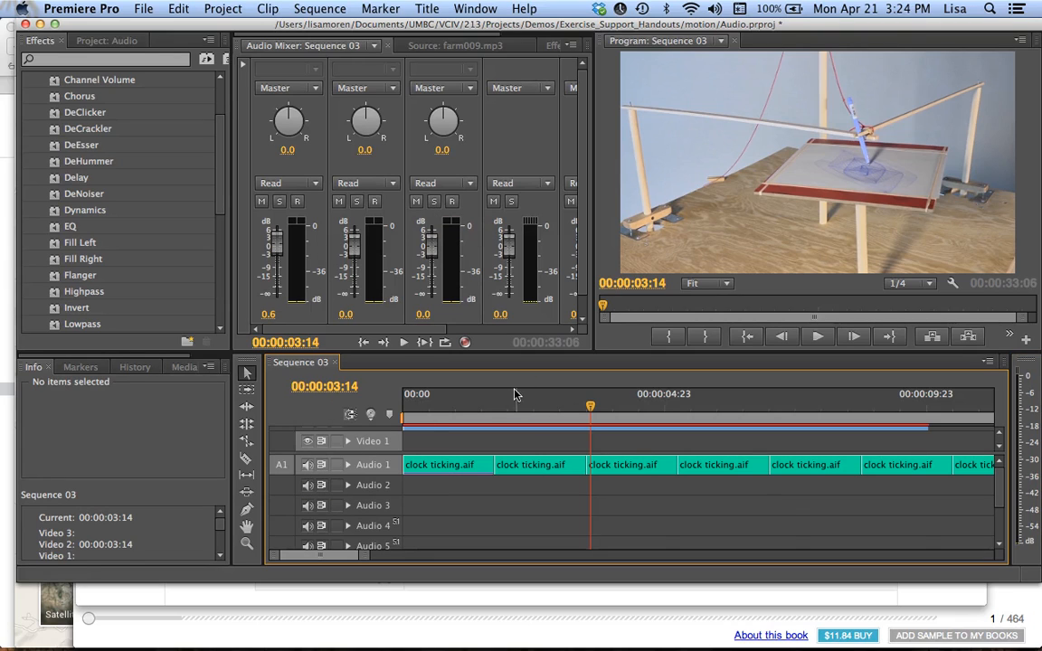
left_click(405, 404)
key("space")
left_click(405, 405)
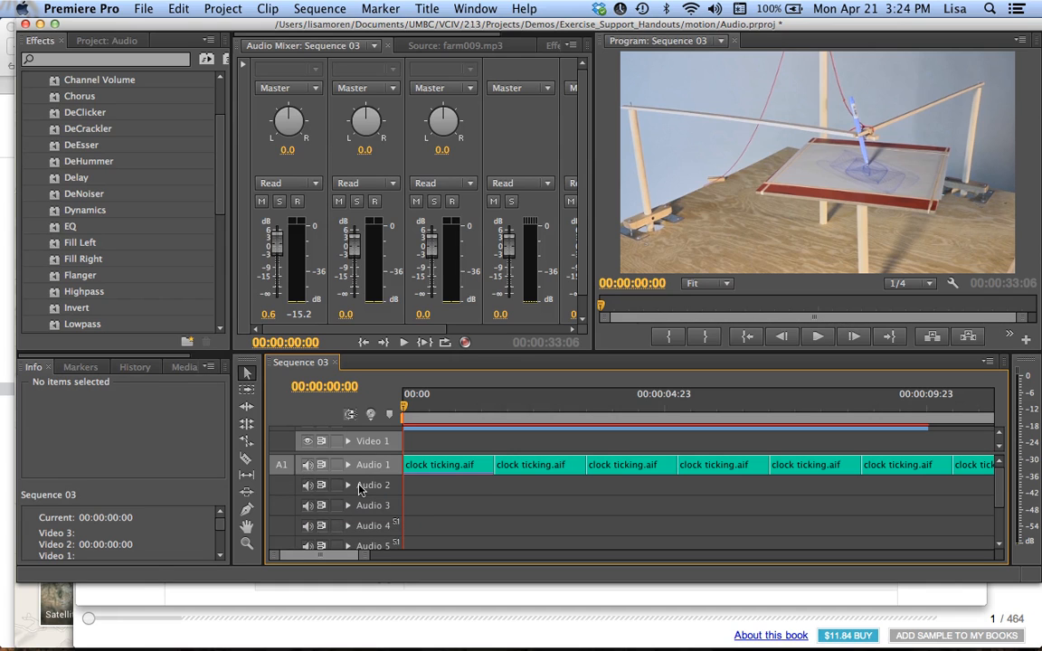
- Widen the audio meters panel beside the timeline, check it during playback, and return the playhead to the sequence start
key("space")
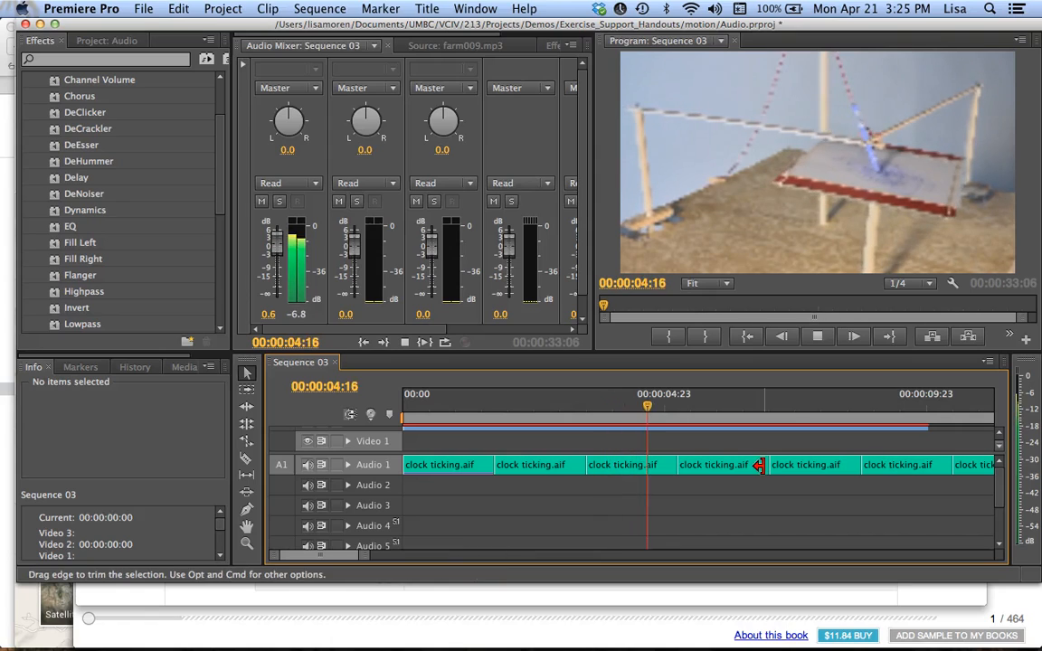
key("space")
mouse_move(1010, 430)
left_mouse_down()
mouse_move(968, 426)
mouse_move(992, 426)
left_mouse_up()
key("space")
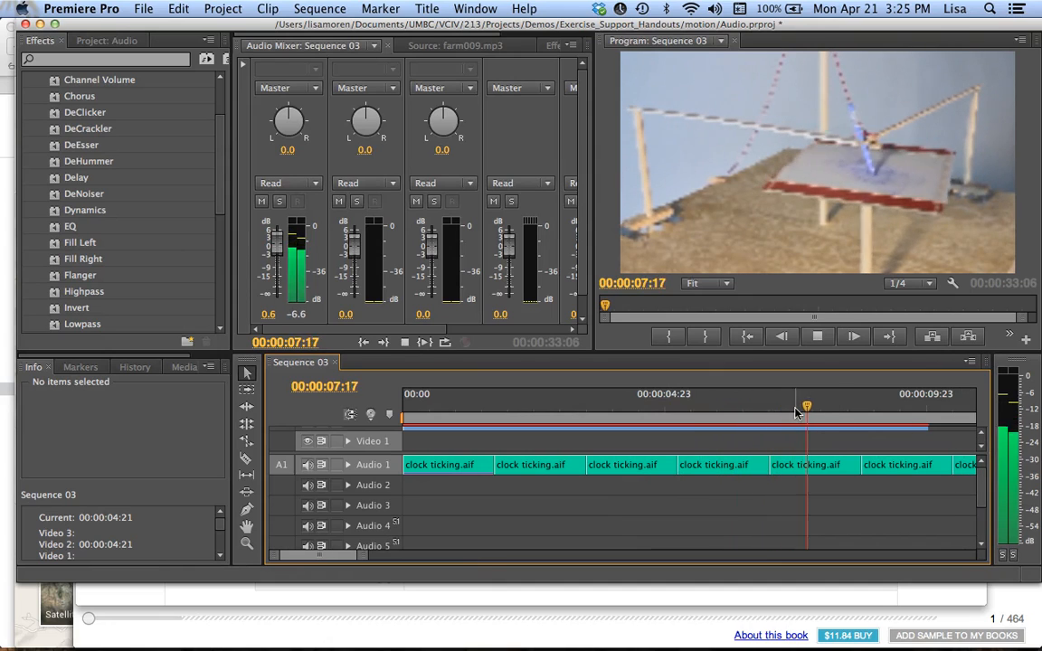
key("space")
left_click_drag(518, 405, 370, 402)
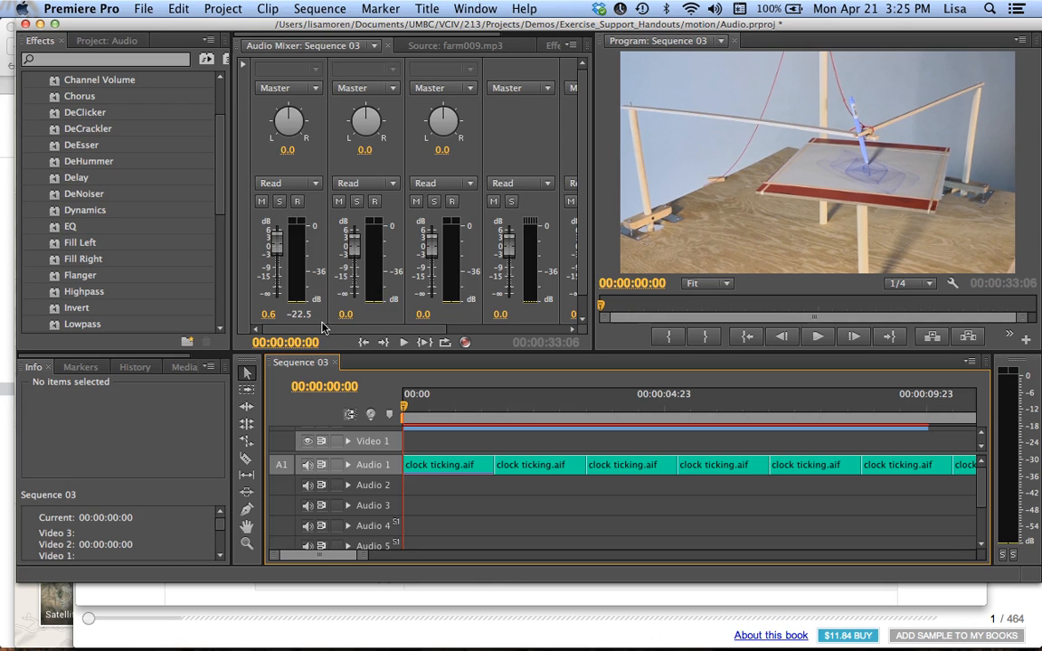
- Raise the Audio 1 volume fader to 6.0 dB during playback, and return the playhead to the sequence start
key("space")
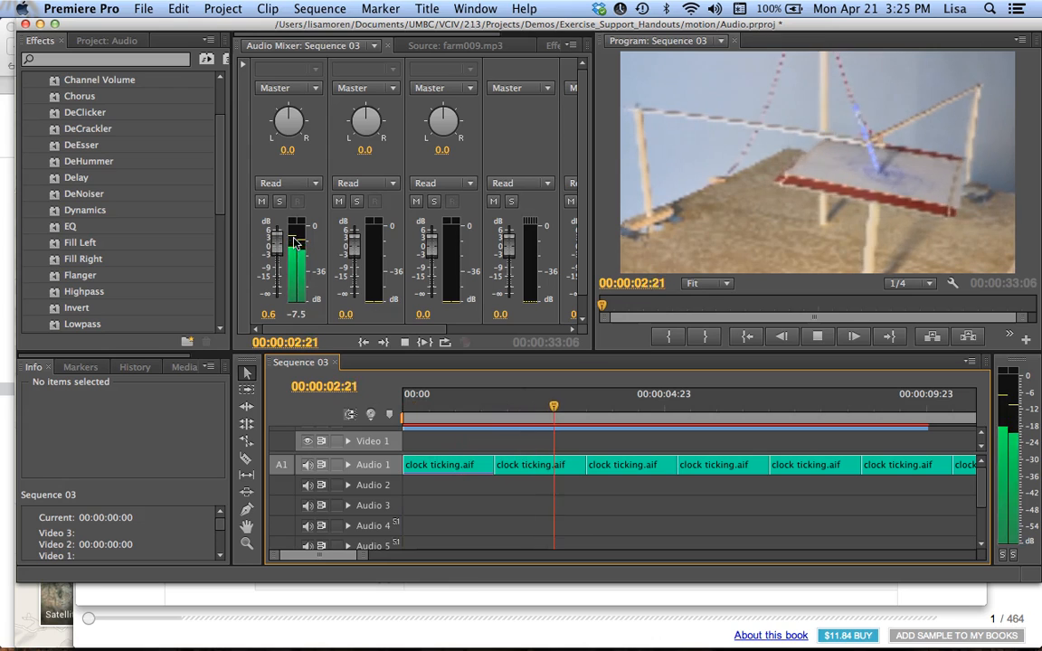
left_click_drag(278, 250, 279, 232)
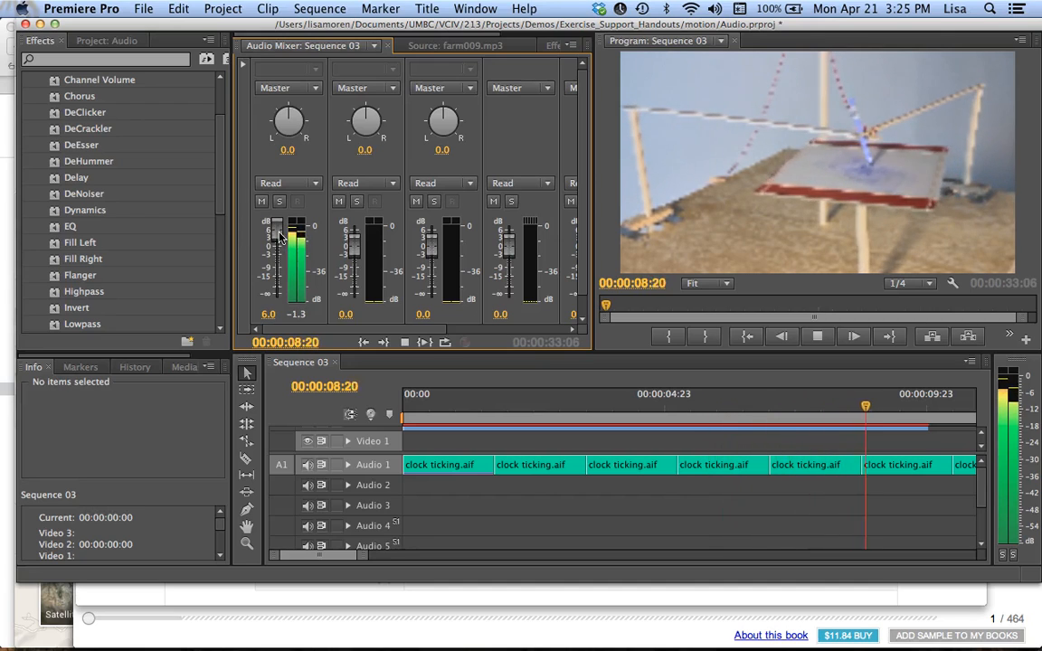
key("space")
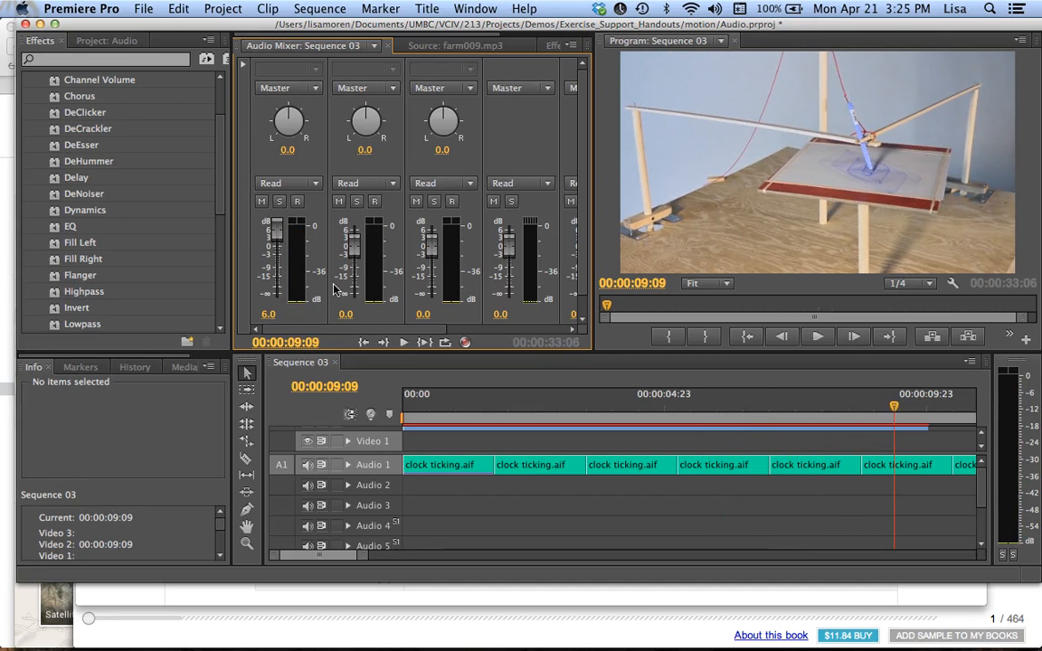
left_click_drag(805, 414, 368, 414)
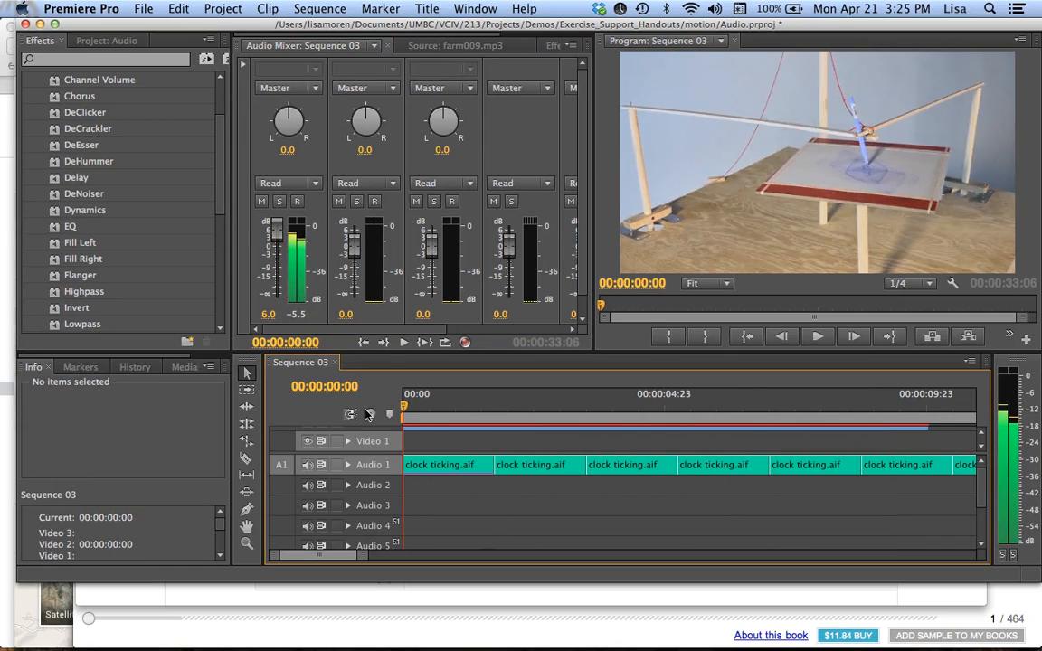
- Show the Audio Mixer's effects and sends section and add PitchShifter to the first effect slot of Audio 1
left_click(242, 65)
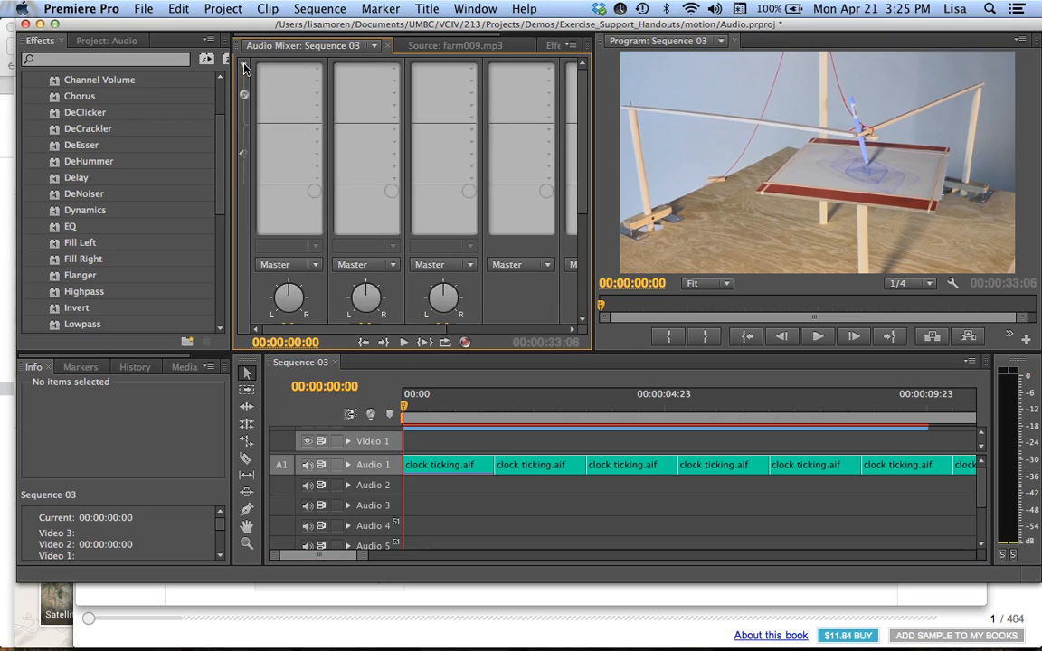
left_click(315, 70)
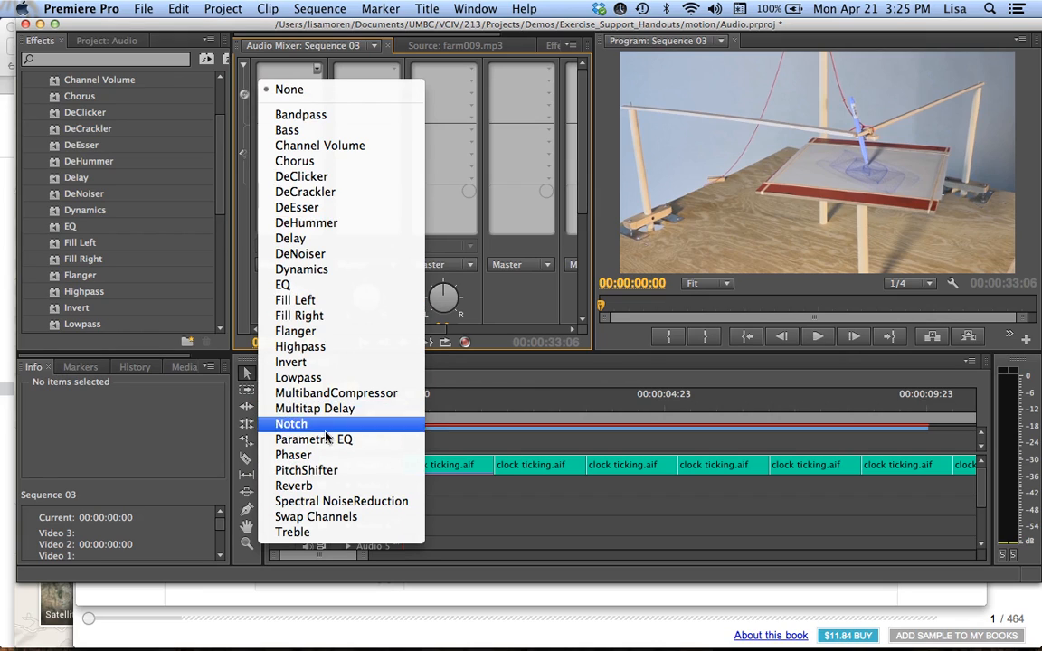
left_click(323, 470)
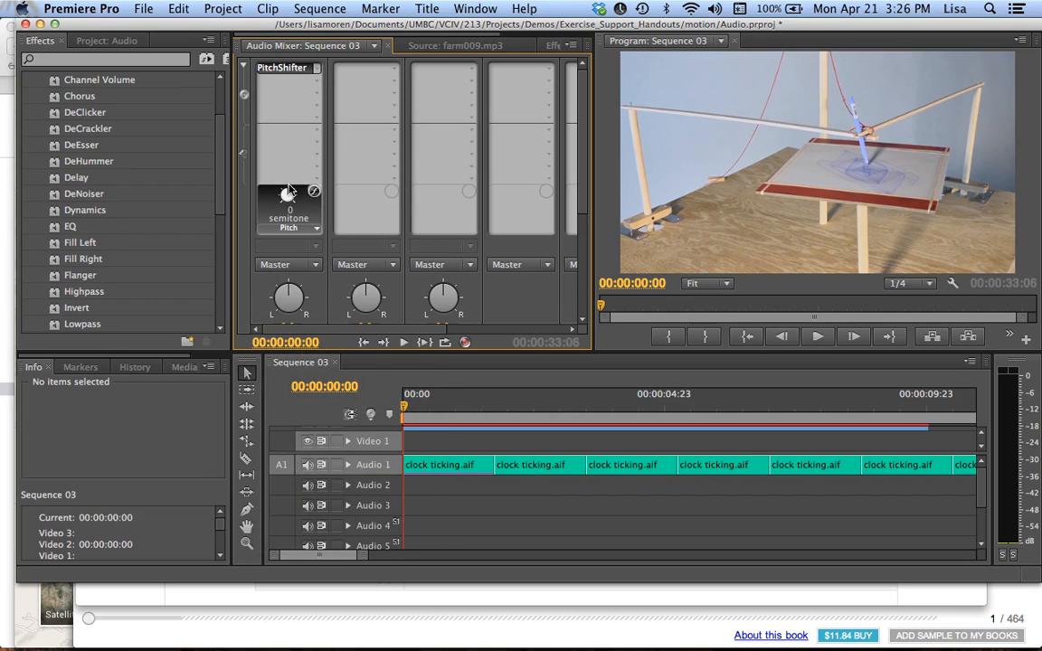
- Set the Audio 1 PitchShifter's Pitch to -6 semitones and play the sequence to hear the effect
left_click_drag(289, 190, 267, 199)
key("space")
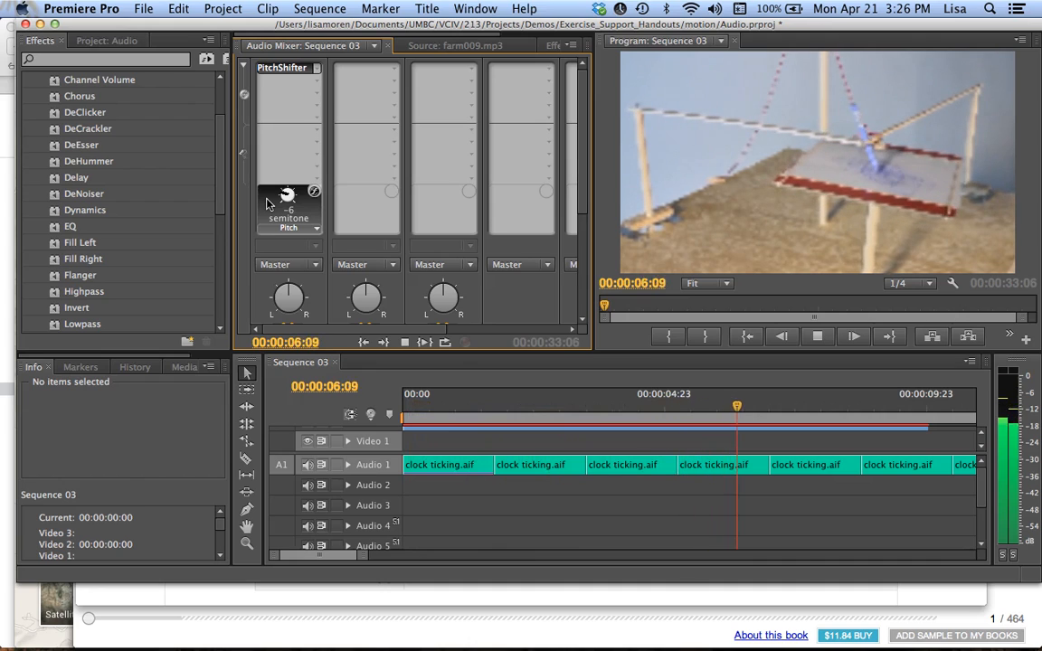
key("space")
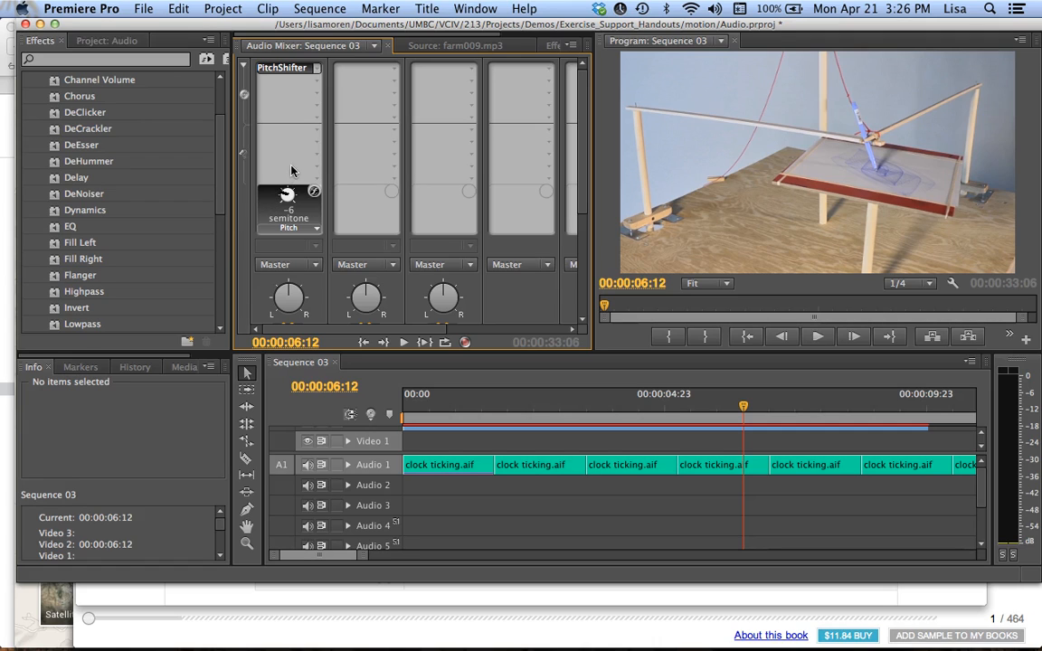
- Set the Audio 1 PitchShifter's Pitch to 2 semitones and play the sequence to hear the effect
left_click_drag(283, 192, 294, 176)
left_click_drag(312, 179, 307, 174)
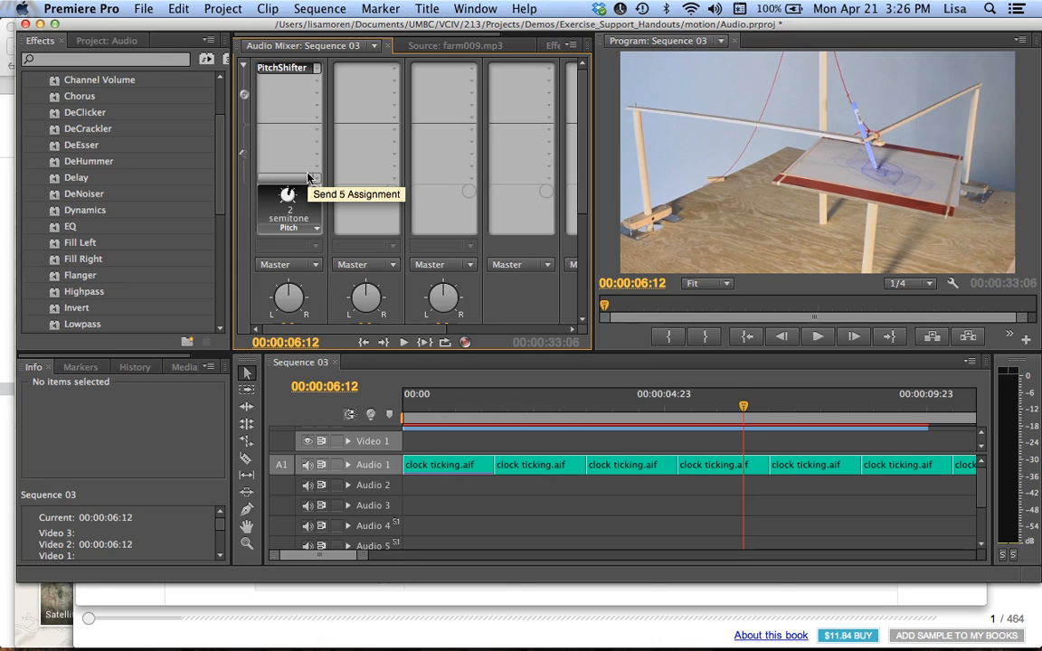
key("space")
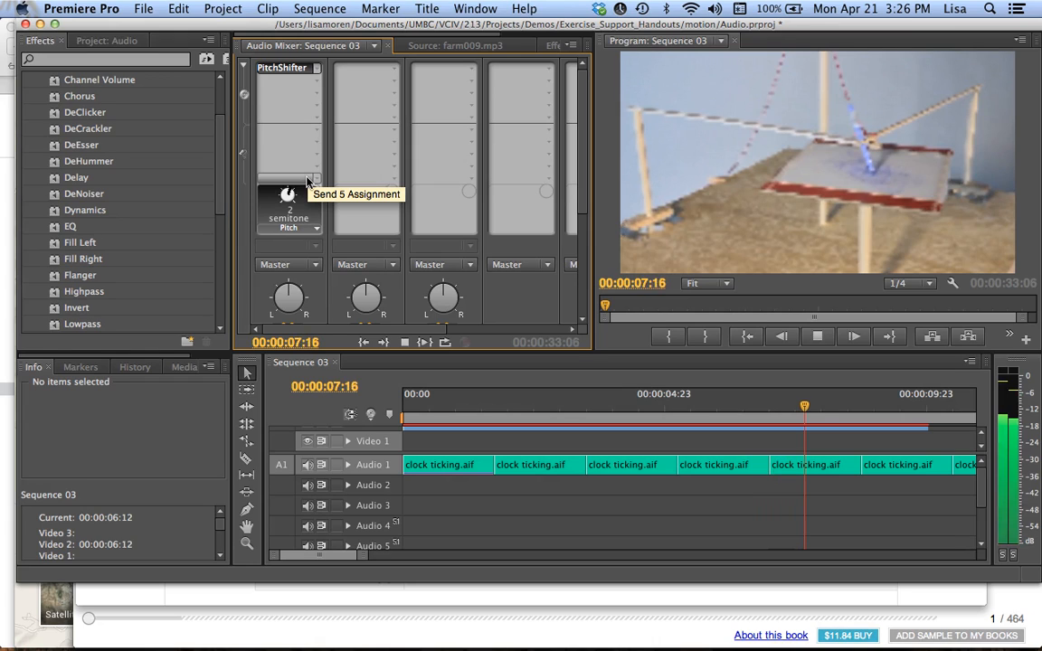
key("space")
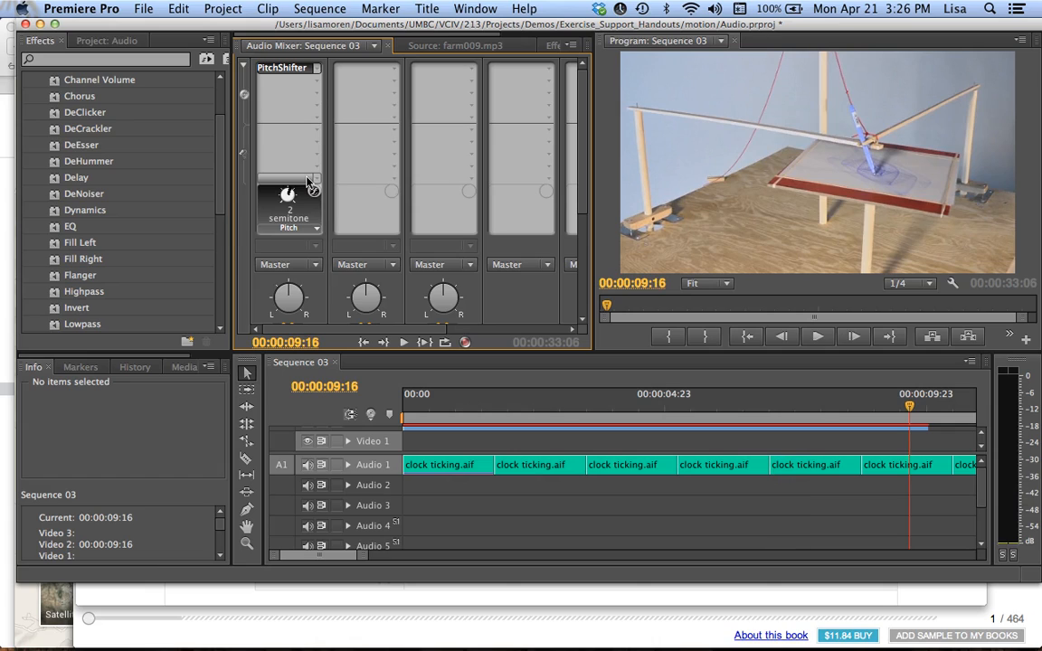